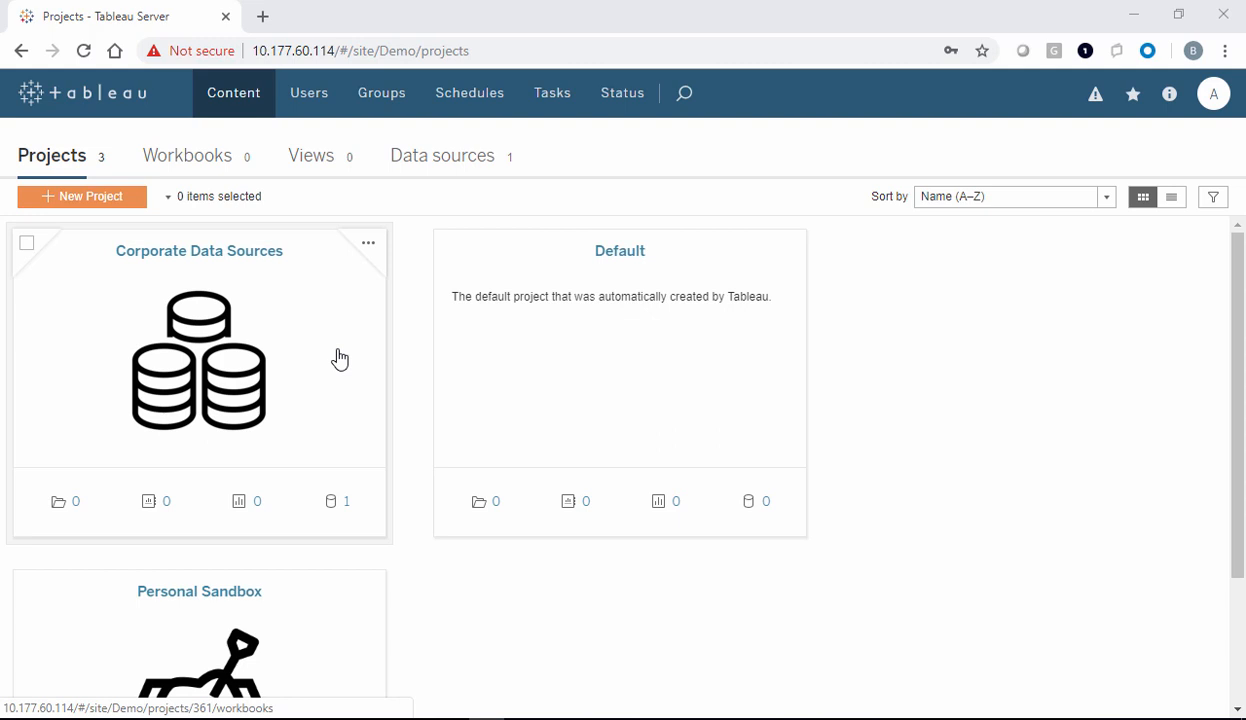
Review the Corporate Data Sources permissions, including project and data source capabilities, then close them
{"action": "left_click", "coordinate": [368, 244]}
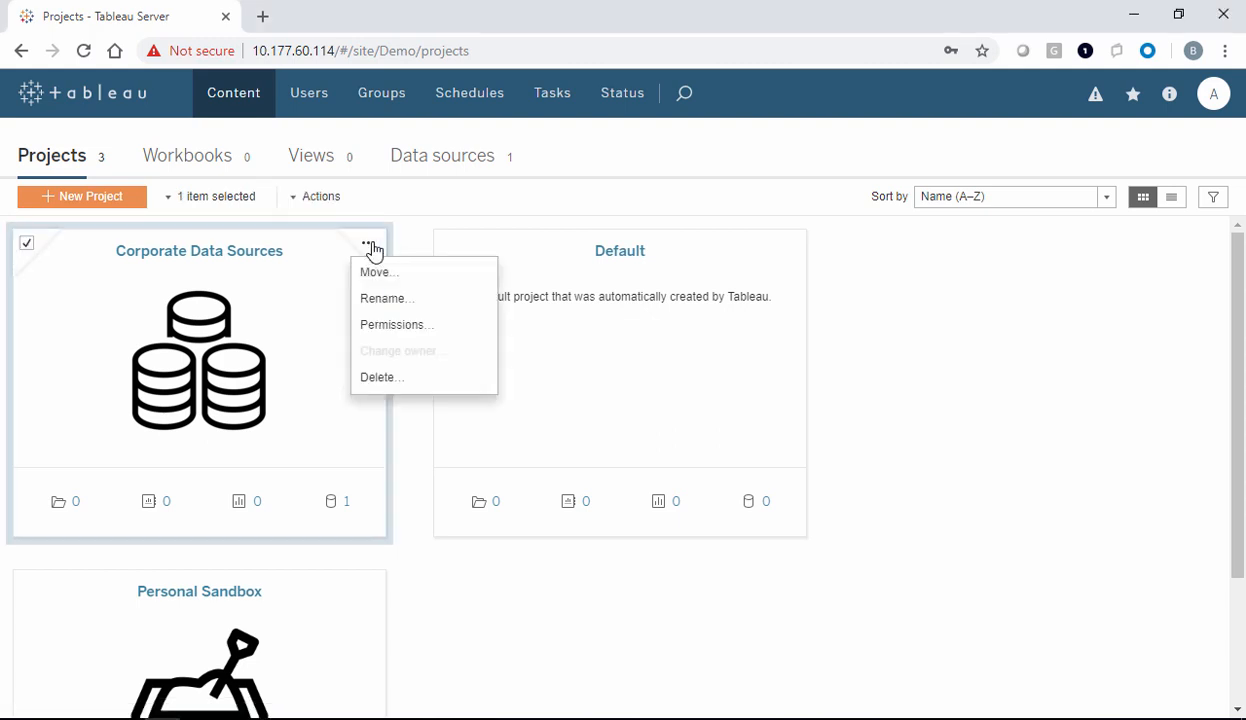
{"action": "left_click", "coordinate": [398, 326]}
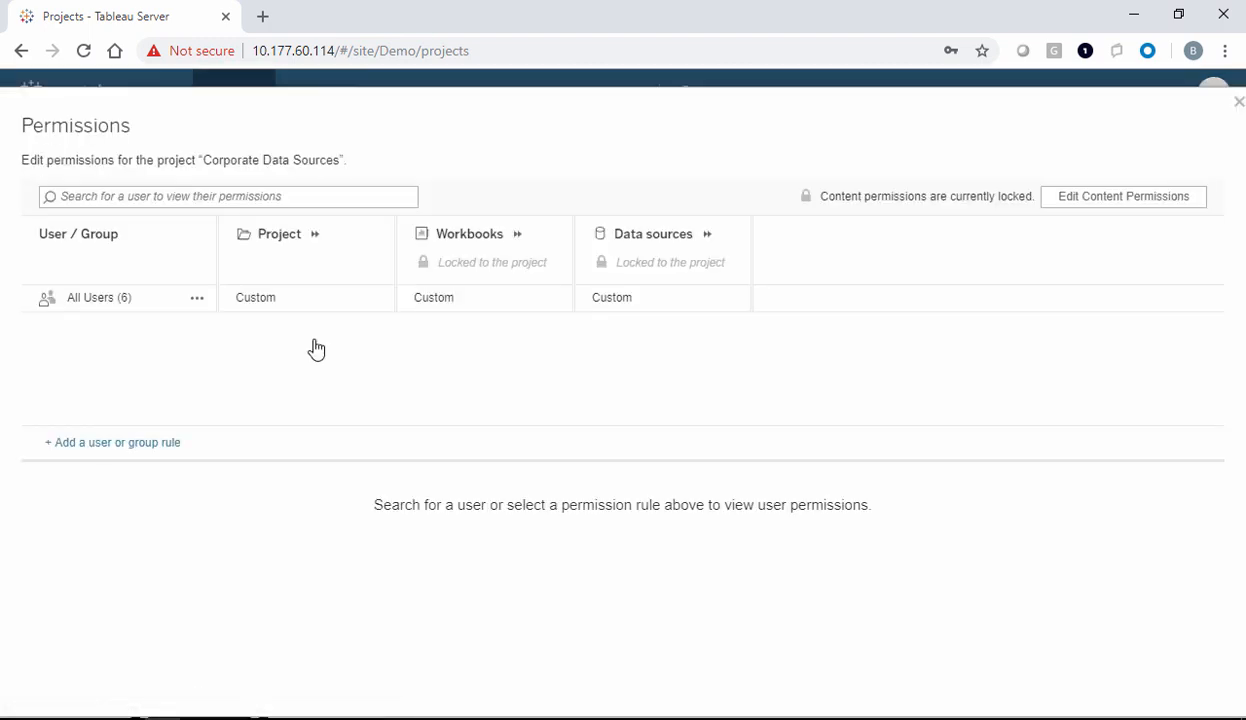
{"action": "left_click", "coordinate": [321, 252]}
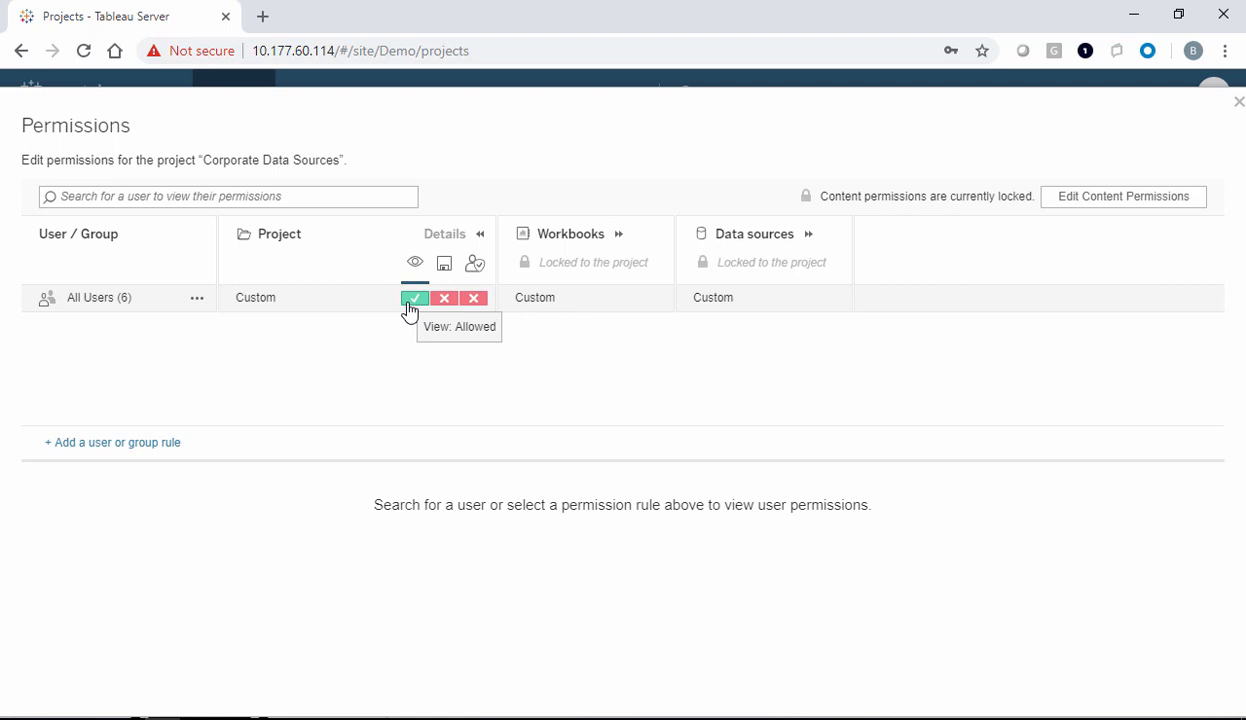
{"action": "left_click", "coordinate": [809, 236]}
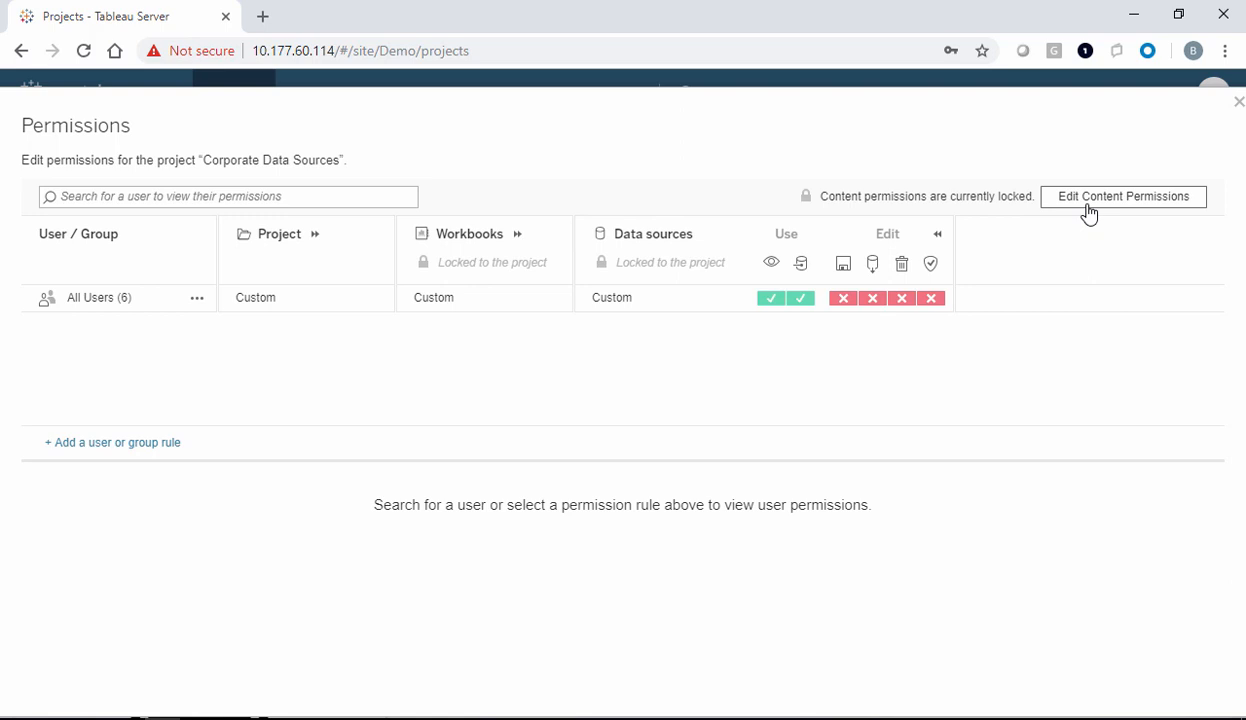
{"action": "left_click", "coordinate": [1238, 102]}
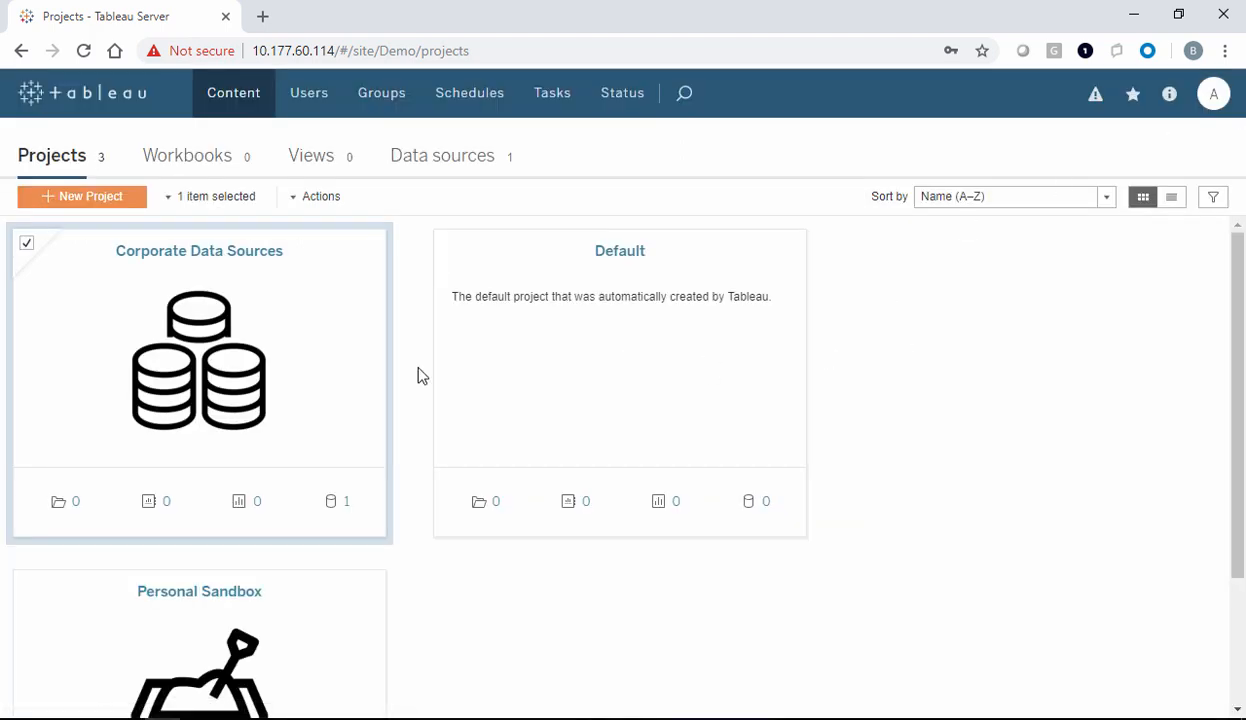
Deselect Corporate Data Sources and bring up the Personal Sandbox project's actions menu
{"action": "left_click", "coordinate": [24, 243]}
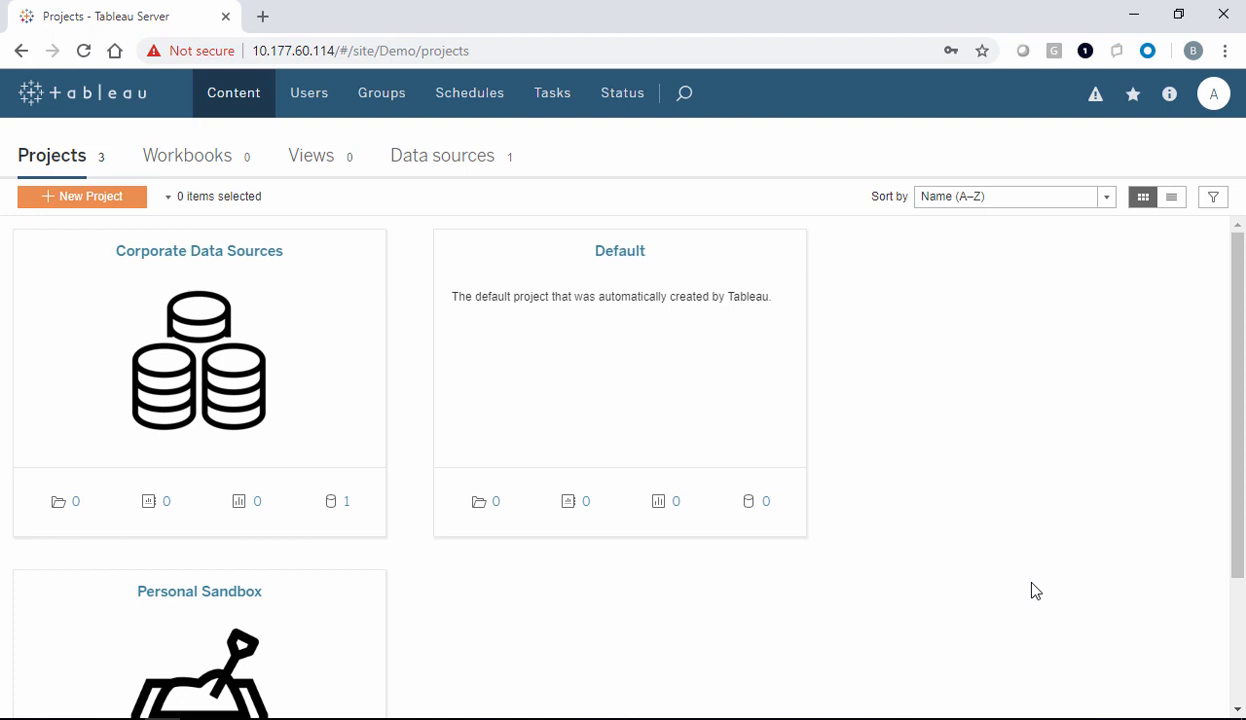
{"action": "scroll", "coordinate": [1243, 595], "scroll_direction": "down", "scroll_amount": 1}
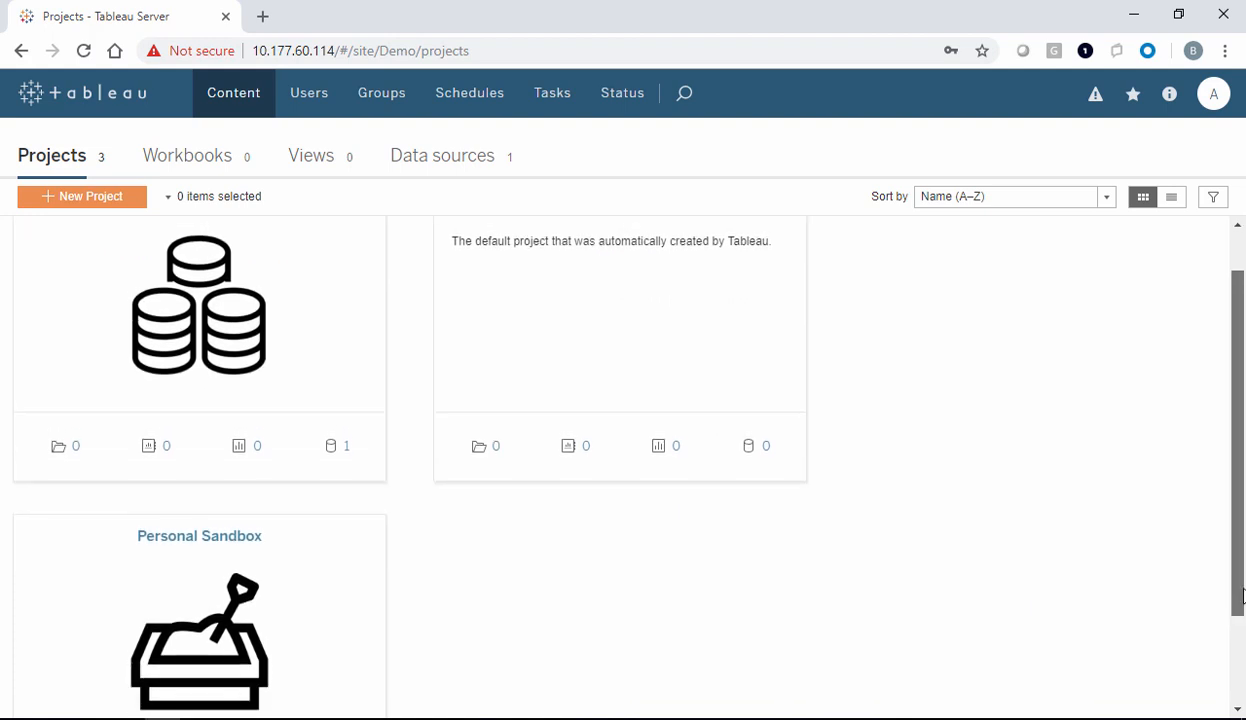
{"action": "scroll", "coordinate": [1243, 595], "scroll_direction": "down", "scroll_amount": 2}
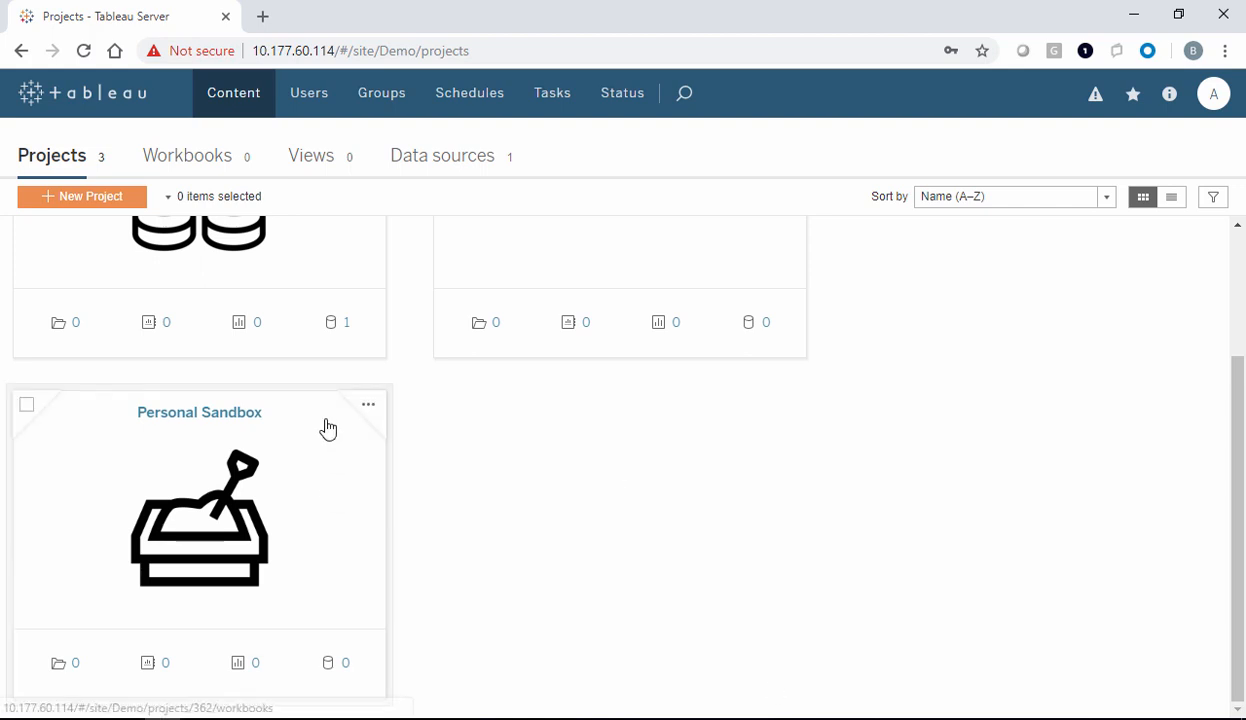
{"action": "left_click", "coordinate": [368, 404]}
Open Personal Sandbox permissions and inspect All Users' Publisher project capabilities in detail
{"action": "left_click", "coordinate": [410, 486]}
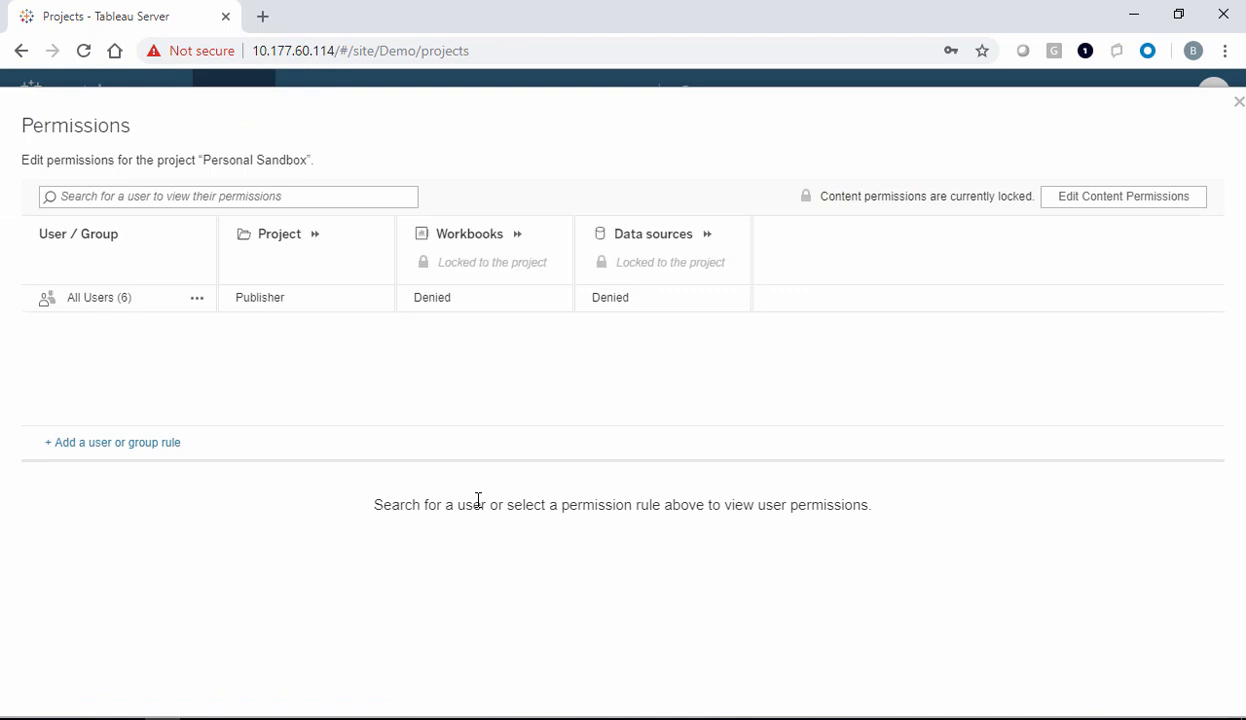
{"action": "left_click", "coordinate": [316, 246]}
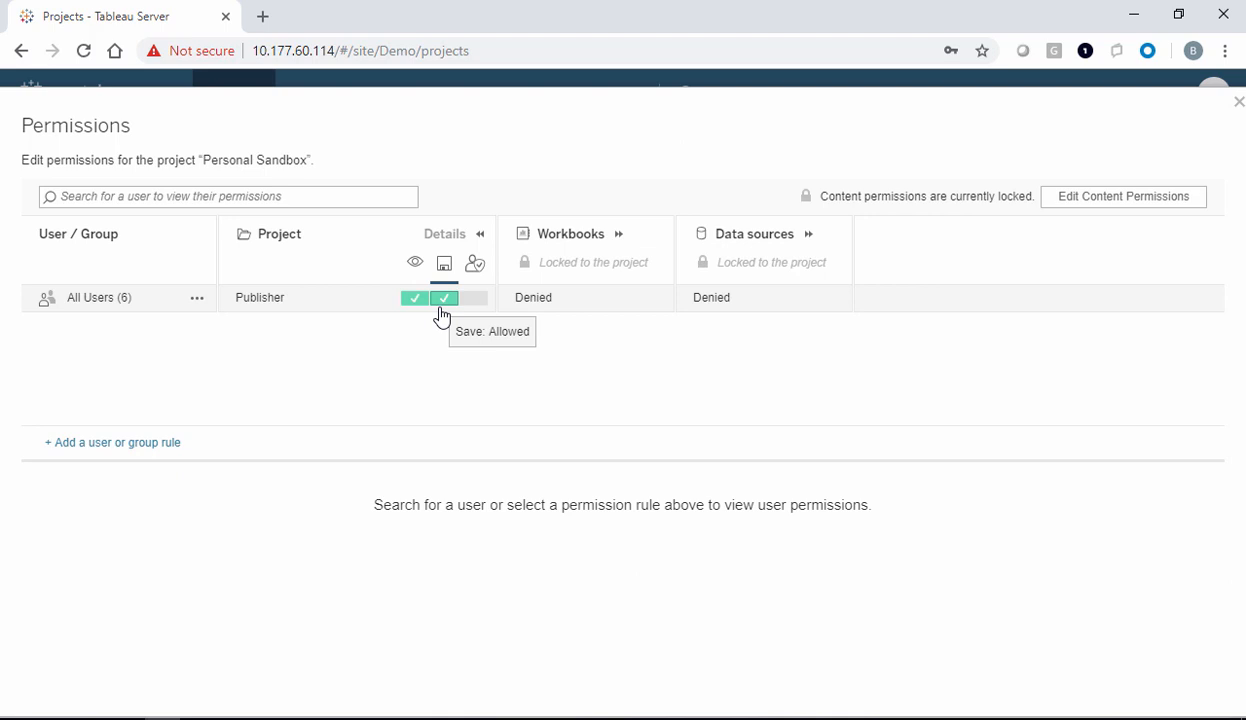
{"action": "left_click", "coordinate": [479, 240]}
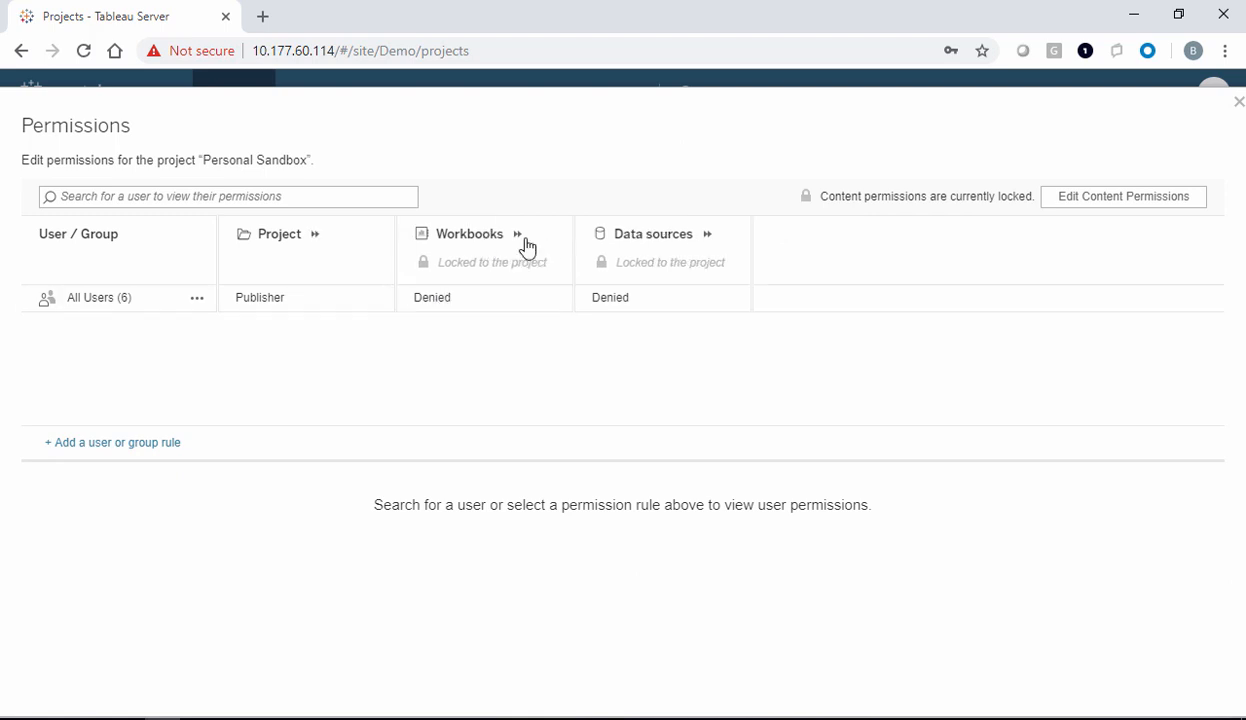
Review the denied workbook and data source capabilities for Personal Sandbox, then close permissions
{"action": "left_click", "coordinate": [520, 236]}
{"action": "left_click", "coordinate": [1152, 236]}
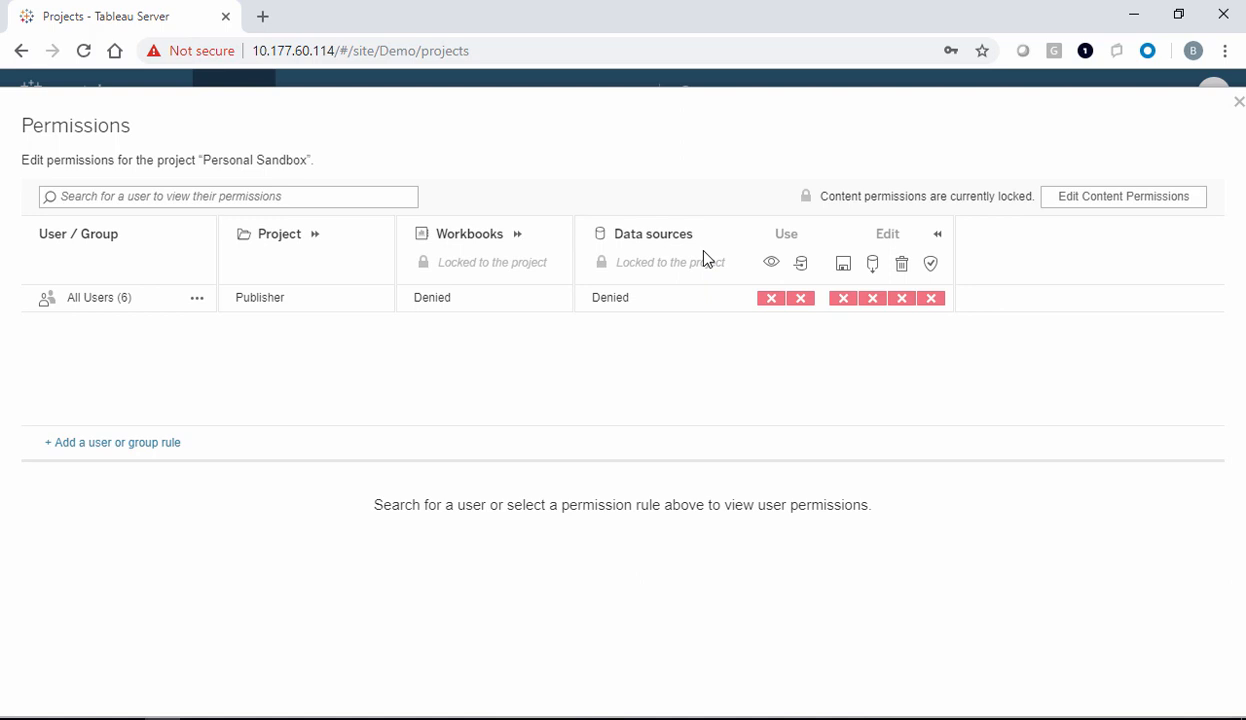
{"action": "left_click", "coordinate": [518, 234]}
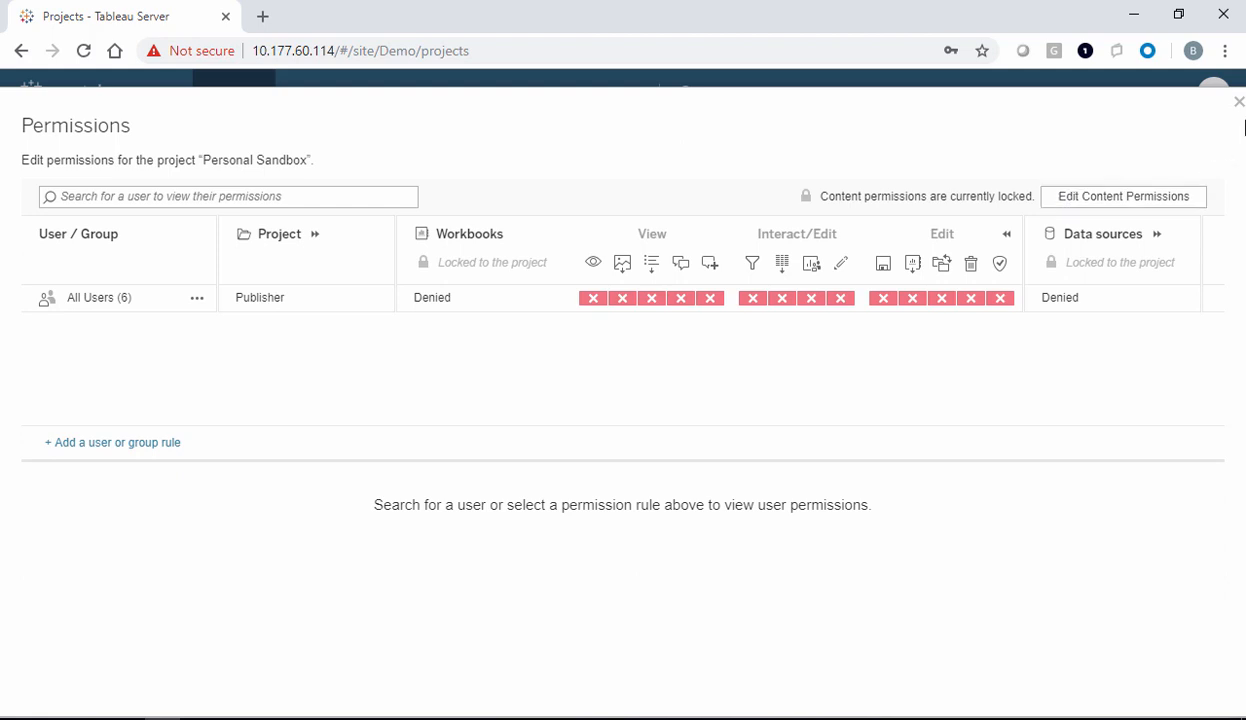
{"action": "left_click", "coordinate": [1238, 103]}
Sign out of the admin account and sign in as the first business user
{"action": "left_click", "coordinate": [1213, 97]}
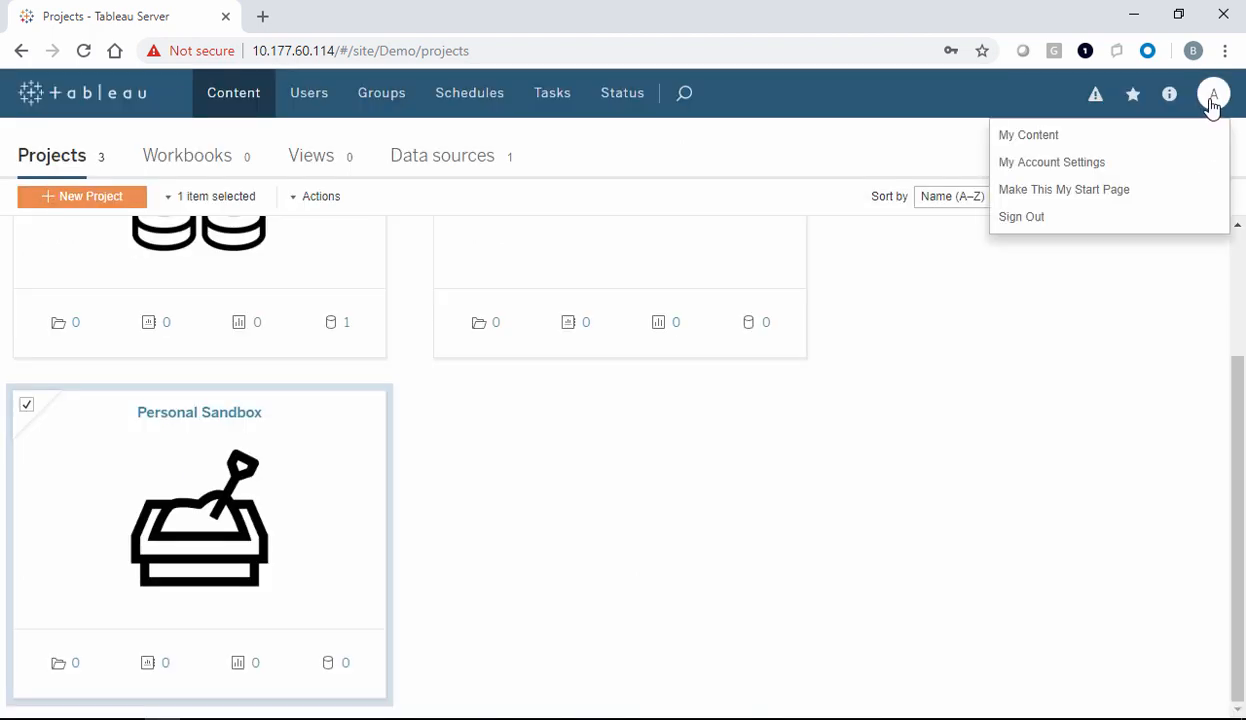
{"action": "left_click", "coordinate": [1052, 190]}
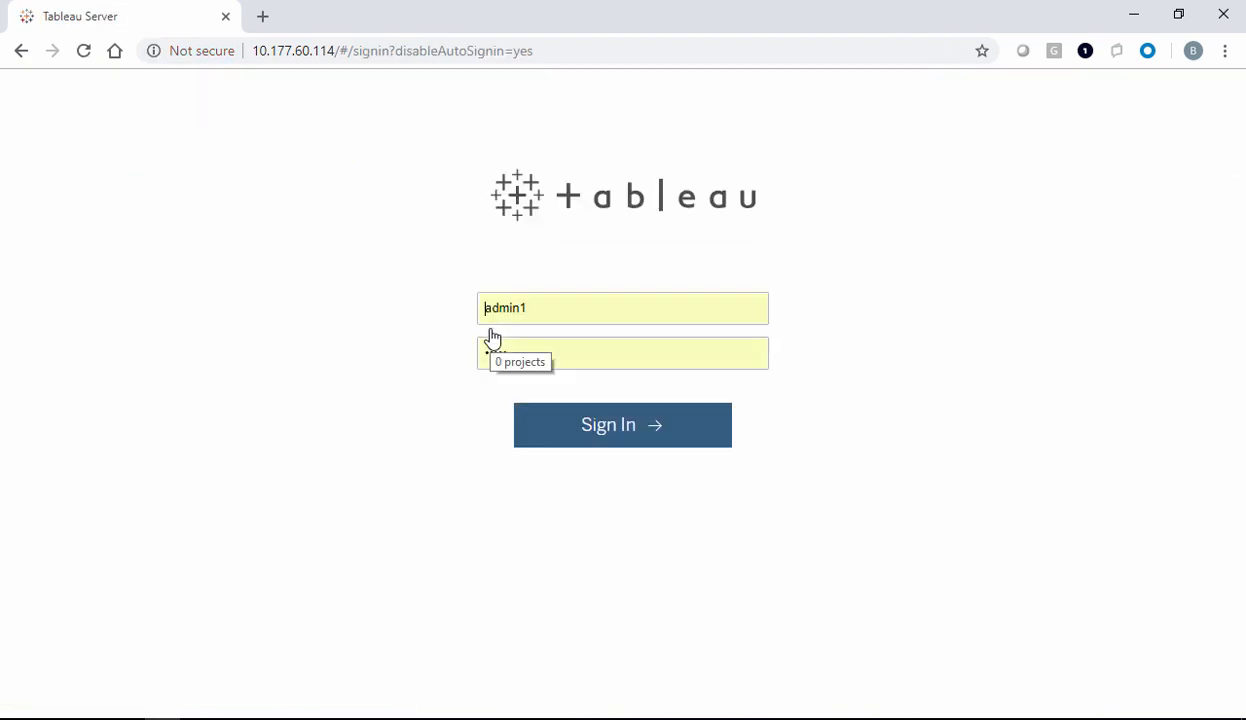
{"action": "double_click", "coordinate": [509, 300]}
{"action": "type", "text": "Business User"}
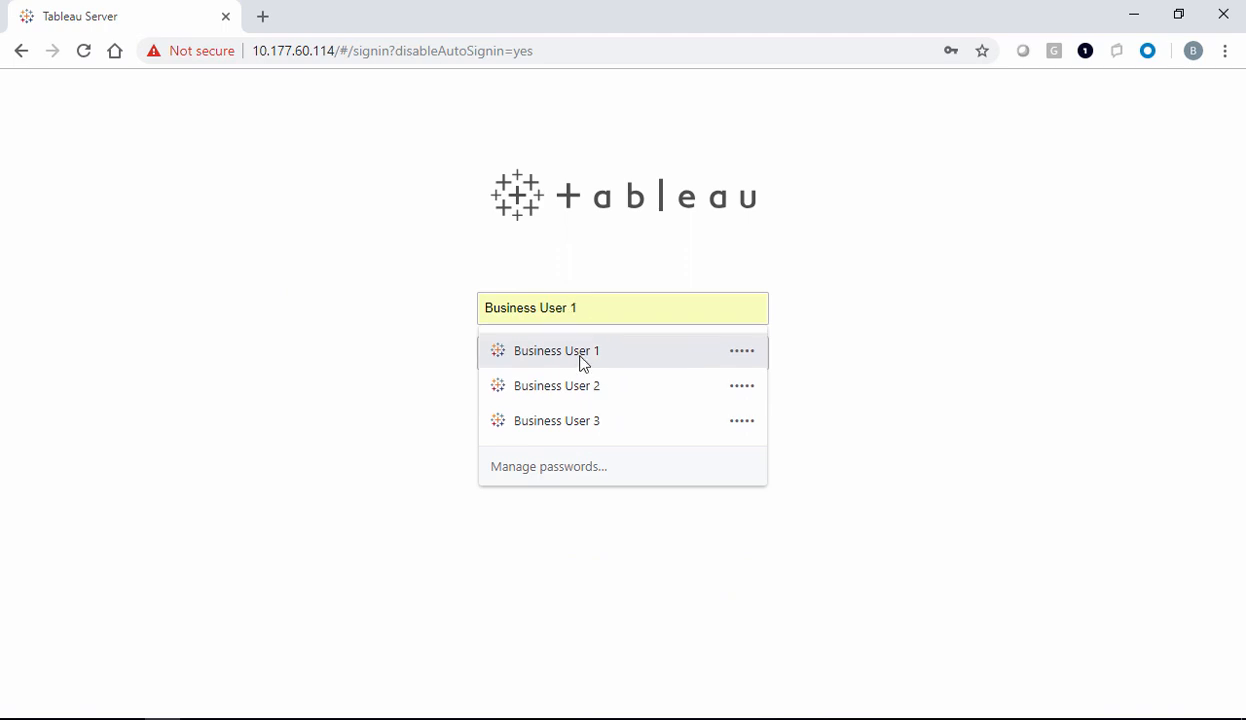
{"action": "left_click", "coordinate": [584, 358]}
{"action": "left_click", "coordinate": [615, 425]}
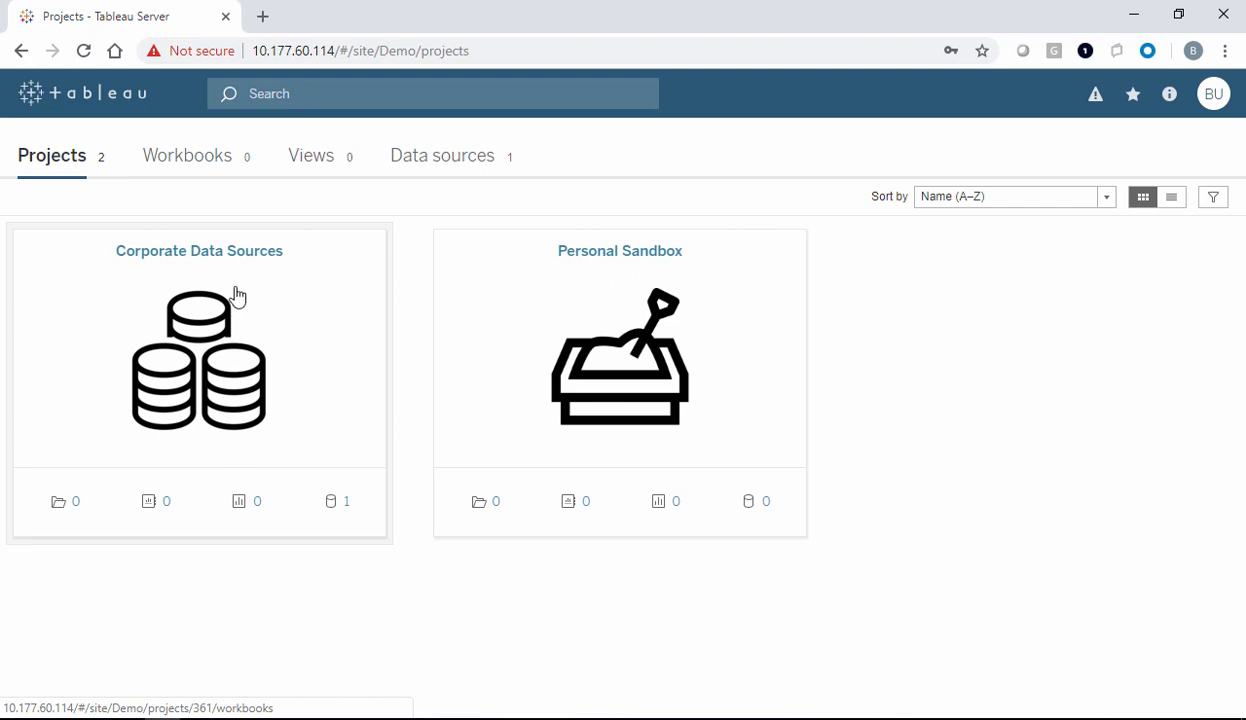
Start a new workbook from the Sample - Superstore data source
{"action": "left_click", "coordinate": [461, 158]}
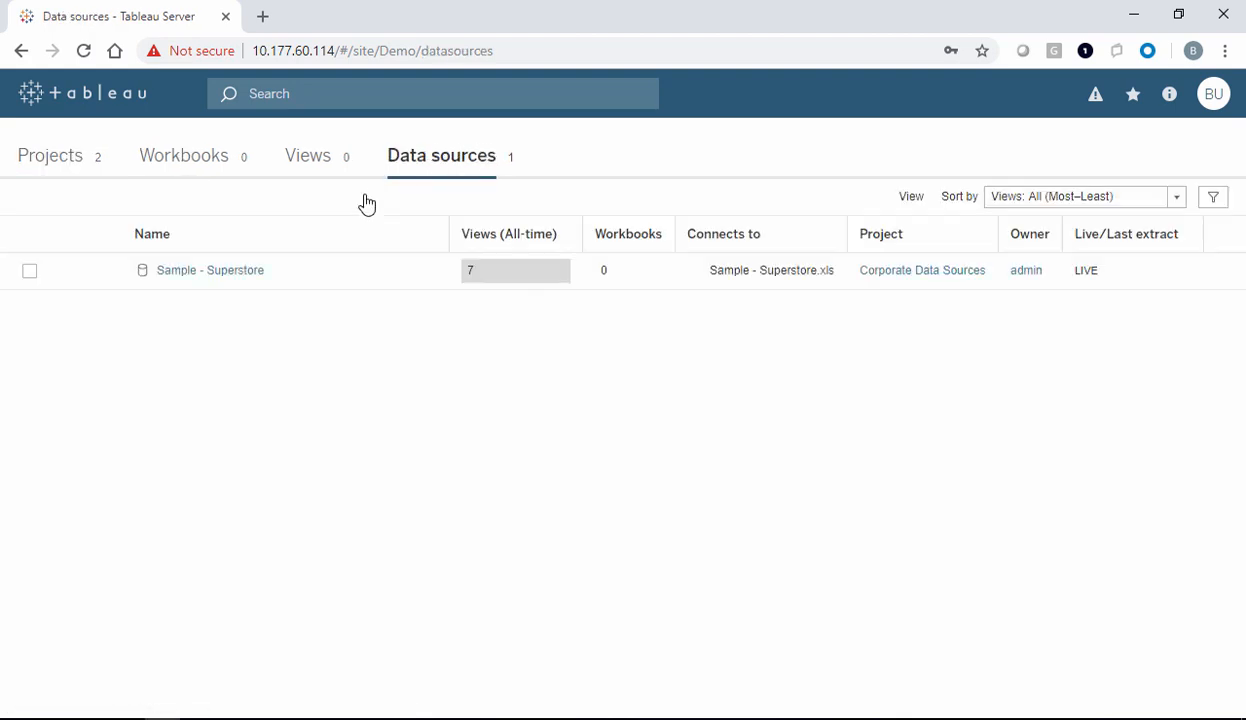
{"action": "left_click", "coordinate": [438, 275]}
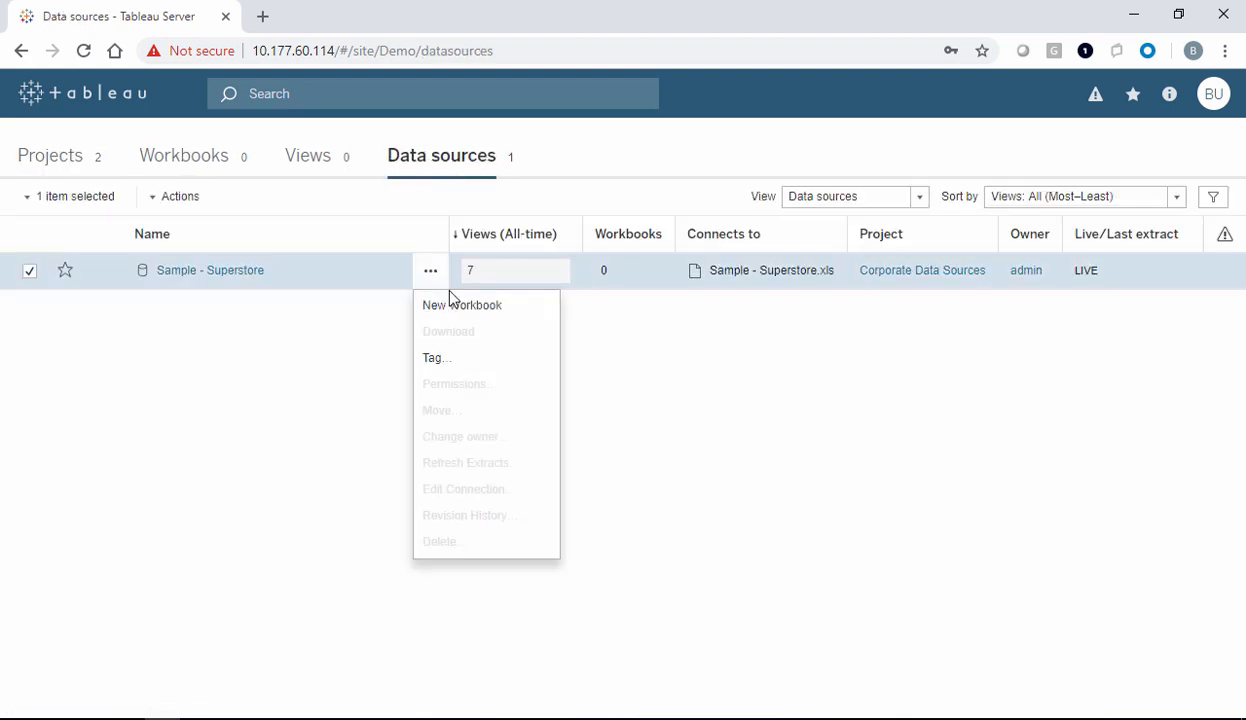
{"action": "left_click", "coordinate": [455, 309]}
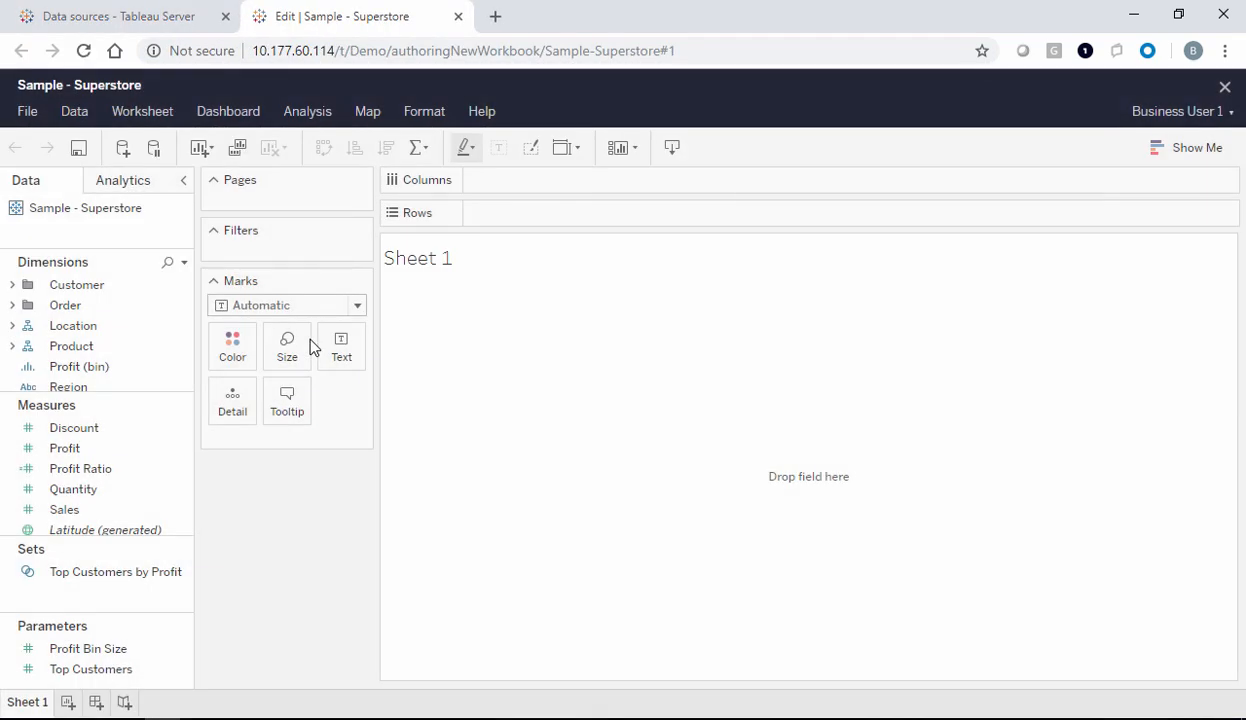
Chart SUM(Sales) by Sub-Category as horizontal bars, sorted descending with Phones on top
{"action": "left_click_drag", "start_coordinate": [64, 509], "coordinate": [564, 171]}
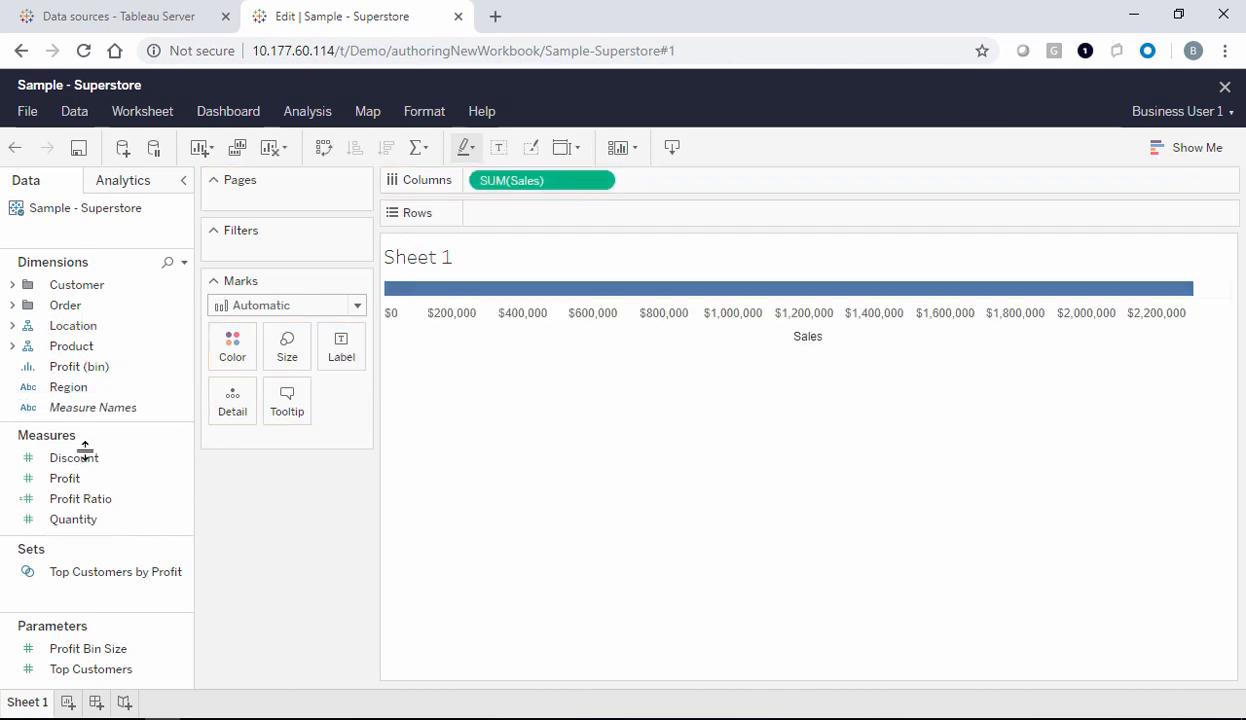
{"action": "left_click_drag", "start_coordinate": [85, 447], "coordinate": [72, 470]}
{"action": "left_click", "coordinate": [11, 346]}
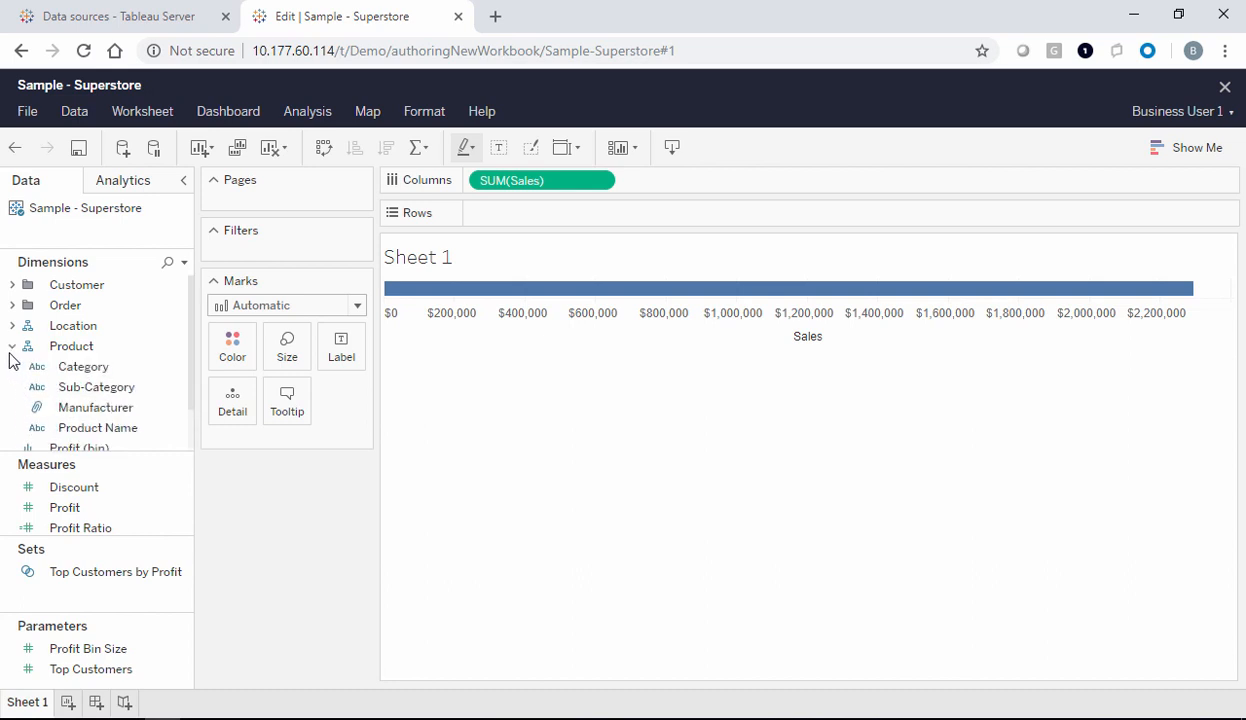
{"action": "left_click_drag", "start_coordinate": [172, 386], "coordinate": [575, 215]}
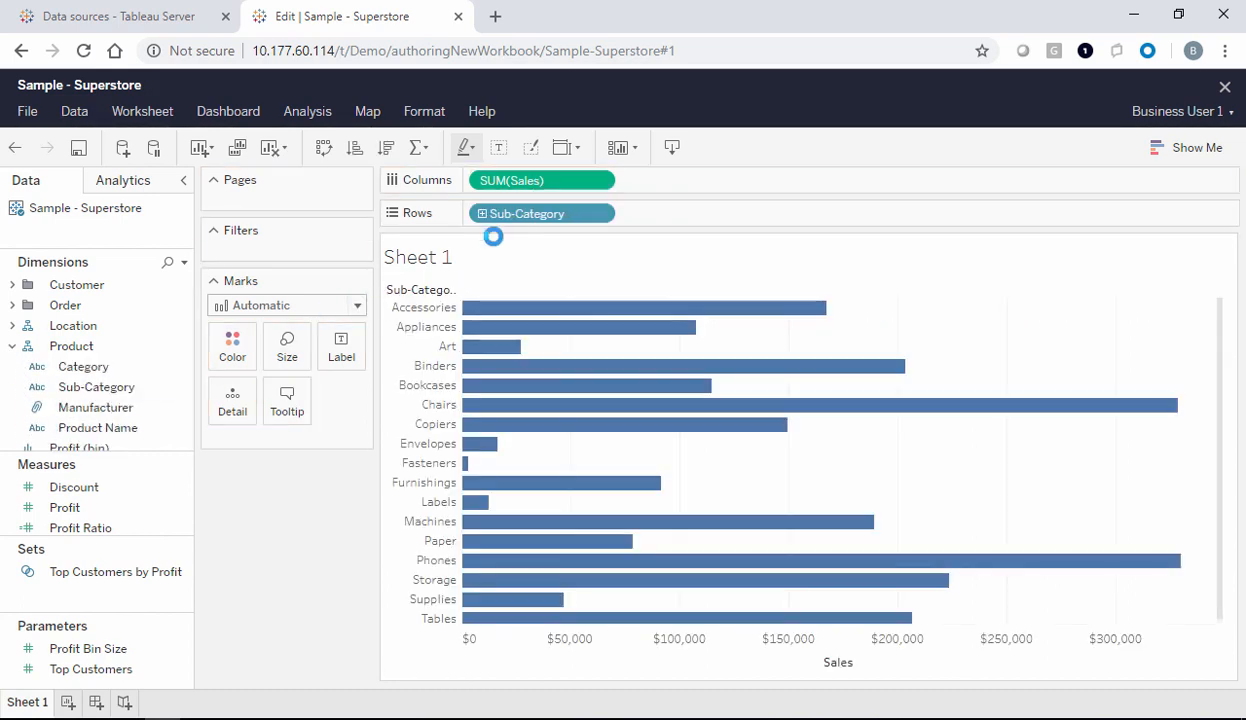
{"action": "left_click", "coordinate": [385, 150]}
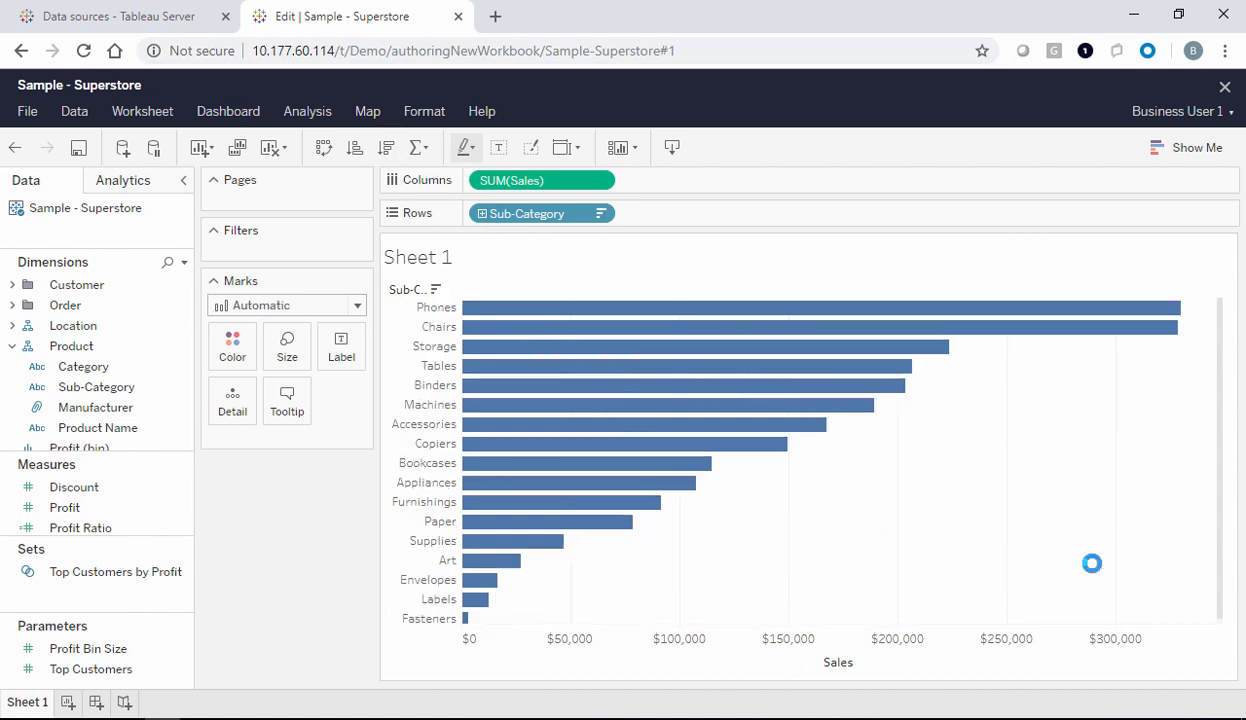
{"action": "left_click", "coordinate": [28, 112]}
Save the workbook as 'Sales by Product' in the Personal Sandbox project
{"action": "left_click", "coordinate": [70, 161]}
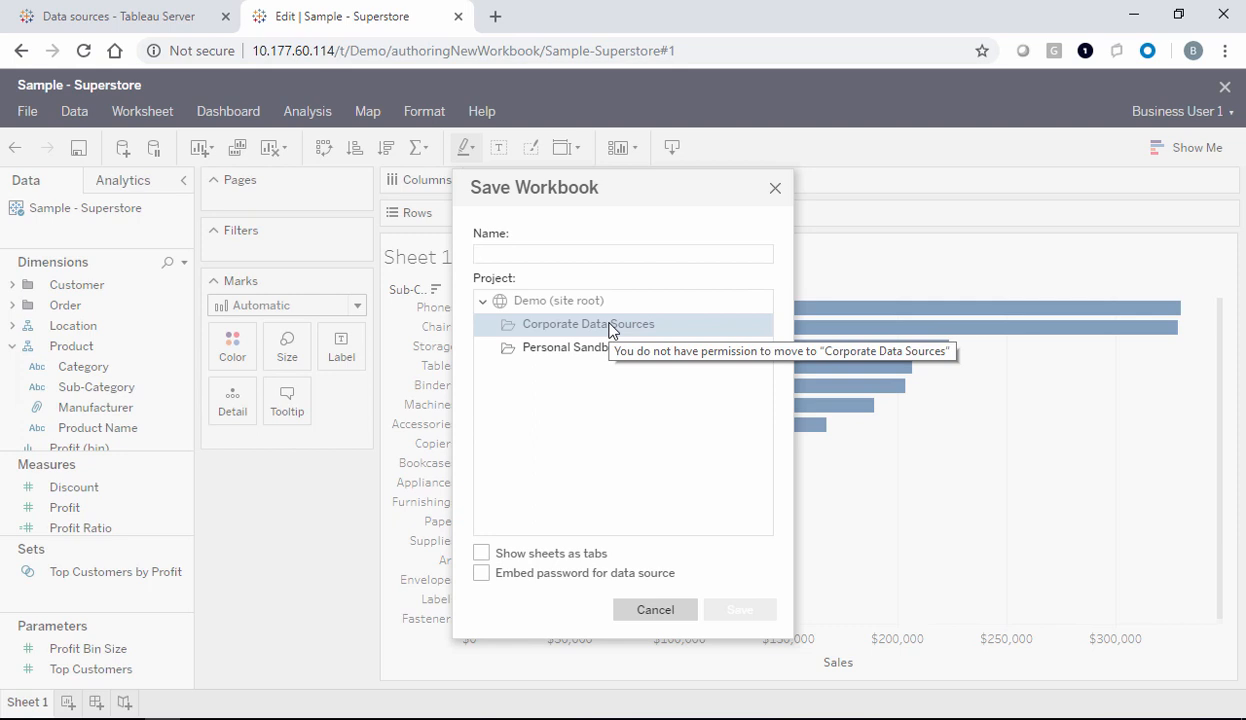
{"action": "left_click", "coordinate": [563, 348]}
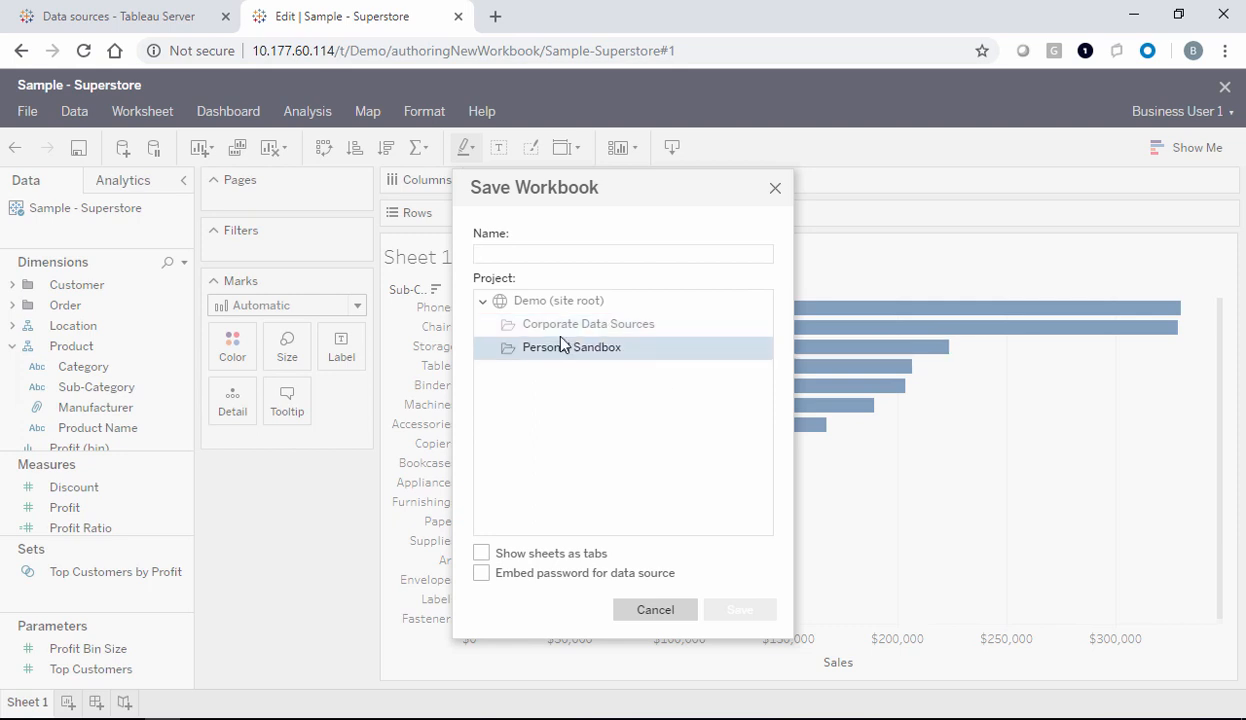
{"action": "left_click", "coordinate": [501, 257]}
{"action": "type", "text": "Sale"}
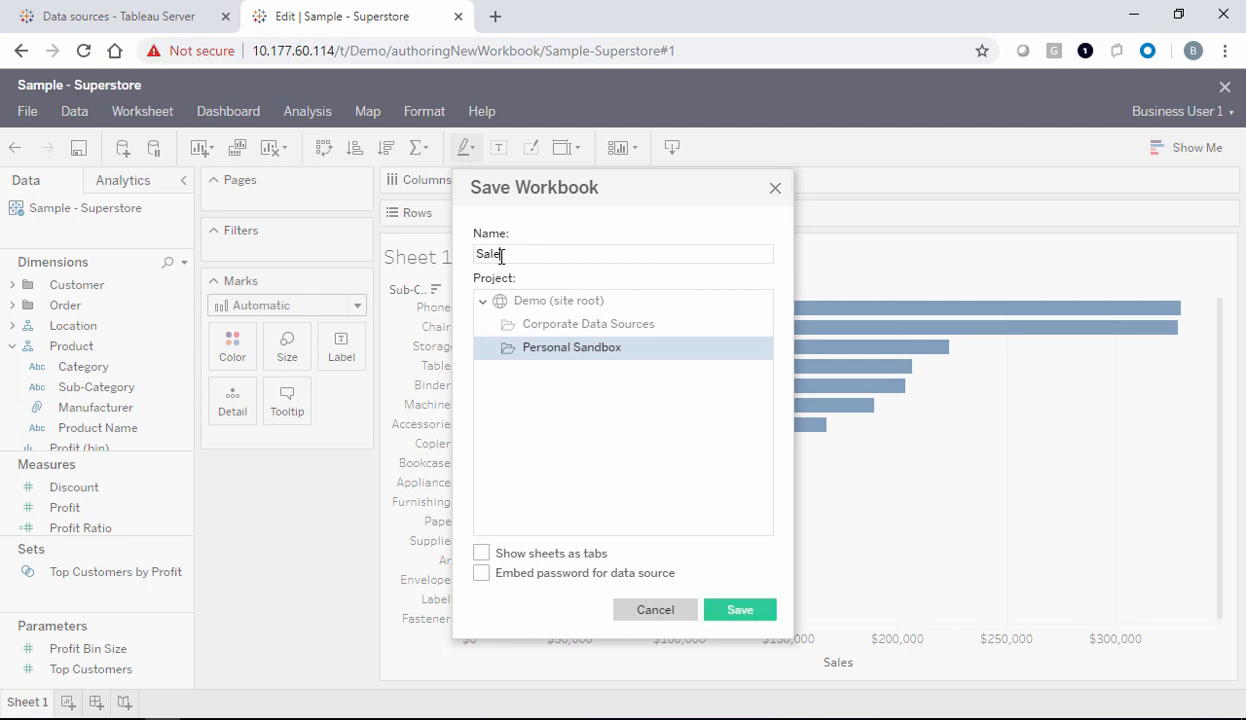
{"action": "type", "text": "s by Product"}
{"action": "left_click", "coordinate": [737, 609]}
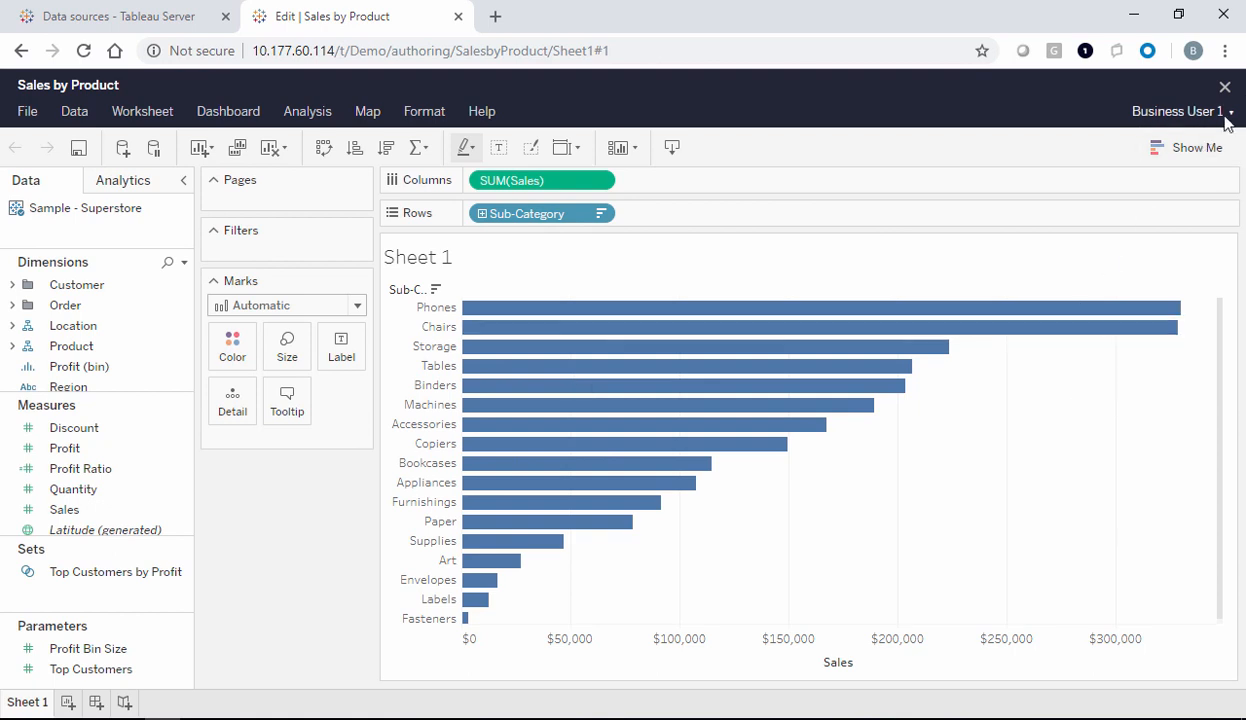
Close the Sales by Product editor and view the Workbooks page listing it
{"action": "left_click", "coordinate": [1224, 88]}
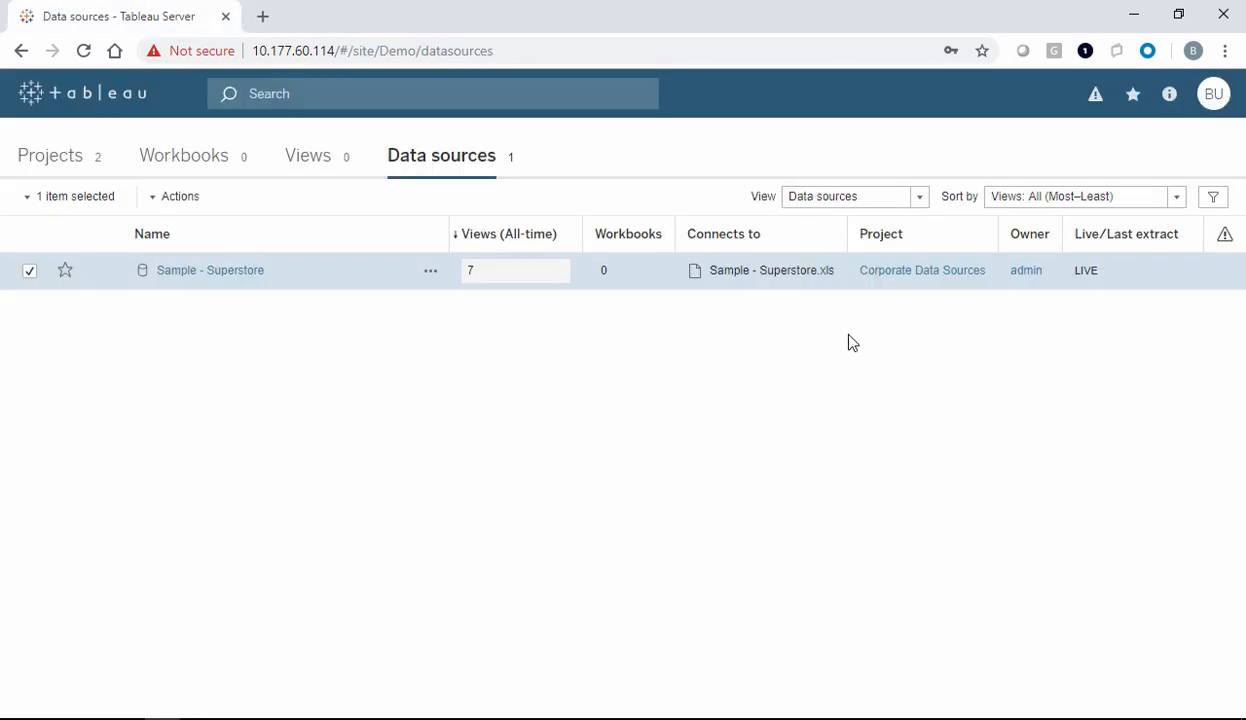
{"action": "left_click", "coordinate": [190, 168]}
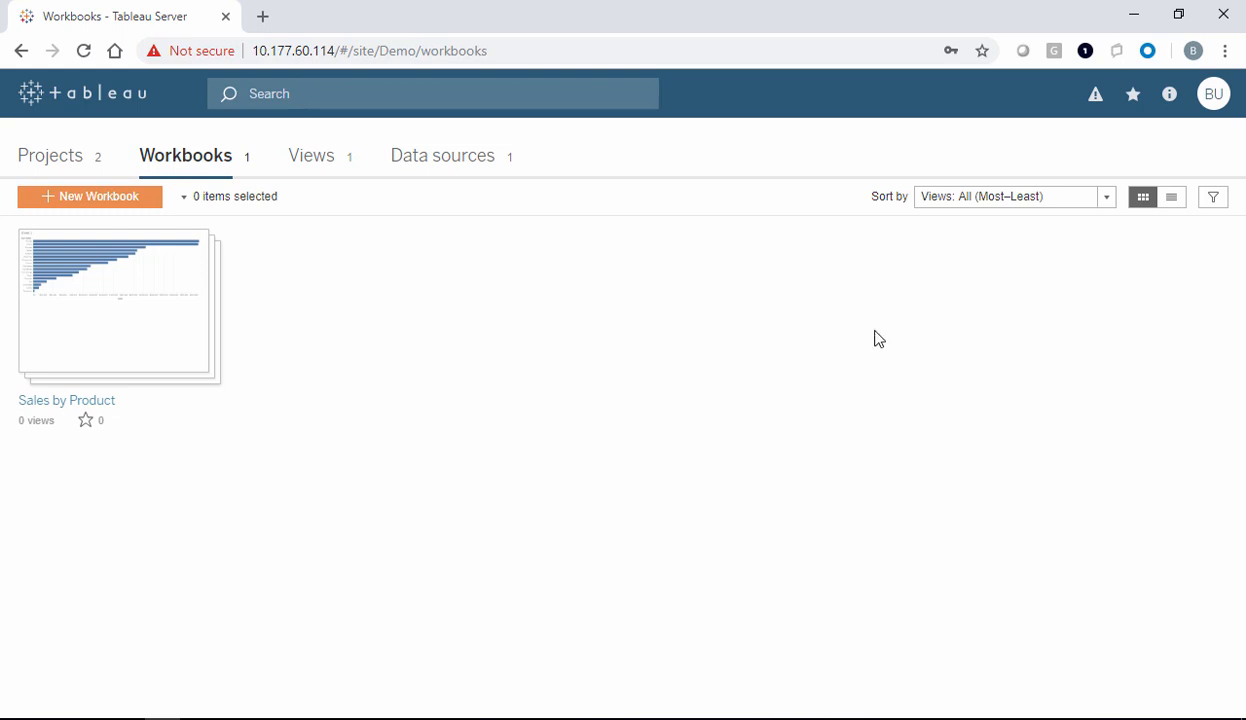
Switch accounts to the second business user and confirm their Workbooks page is empty
{"action": "left_click", "coordinate": [1212, 100]}
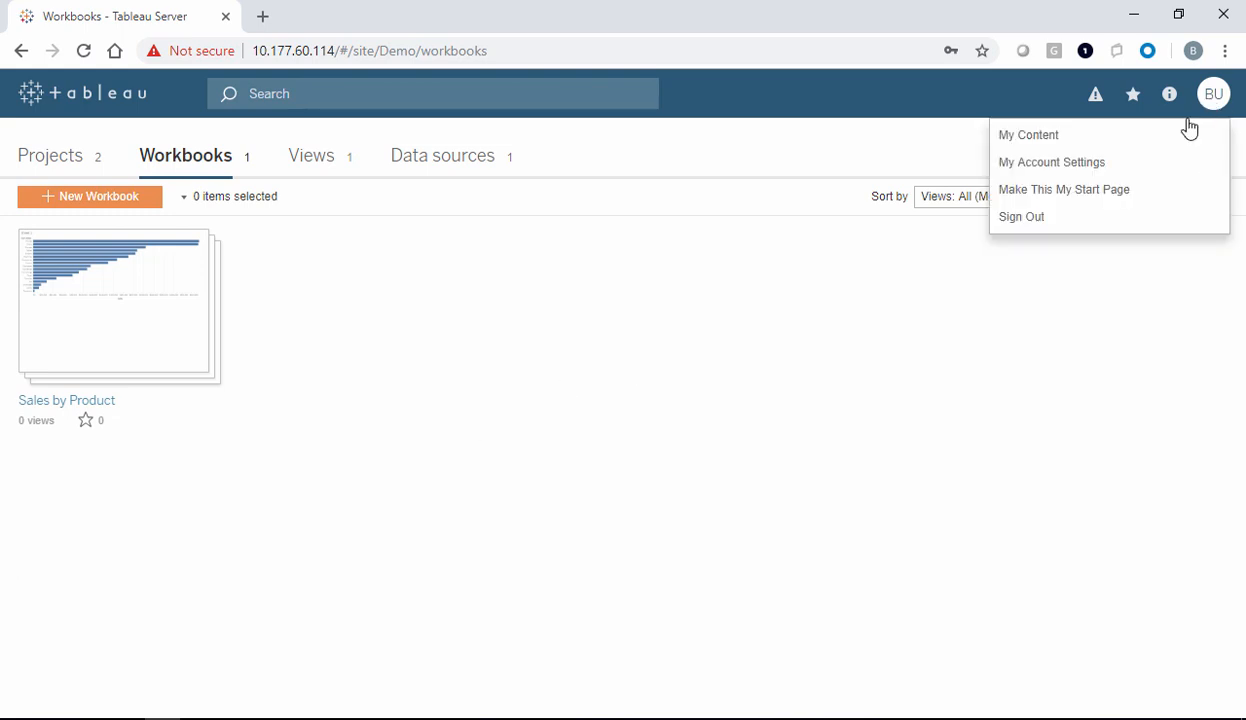
{"action": "left_click", "coordinate": [1038, 228]}
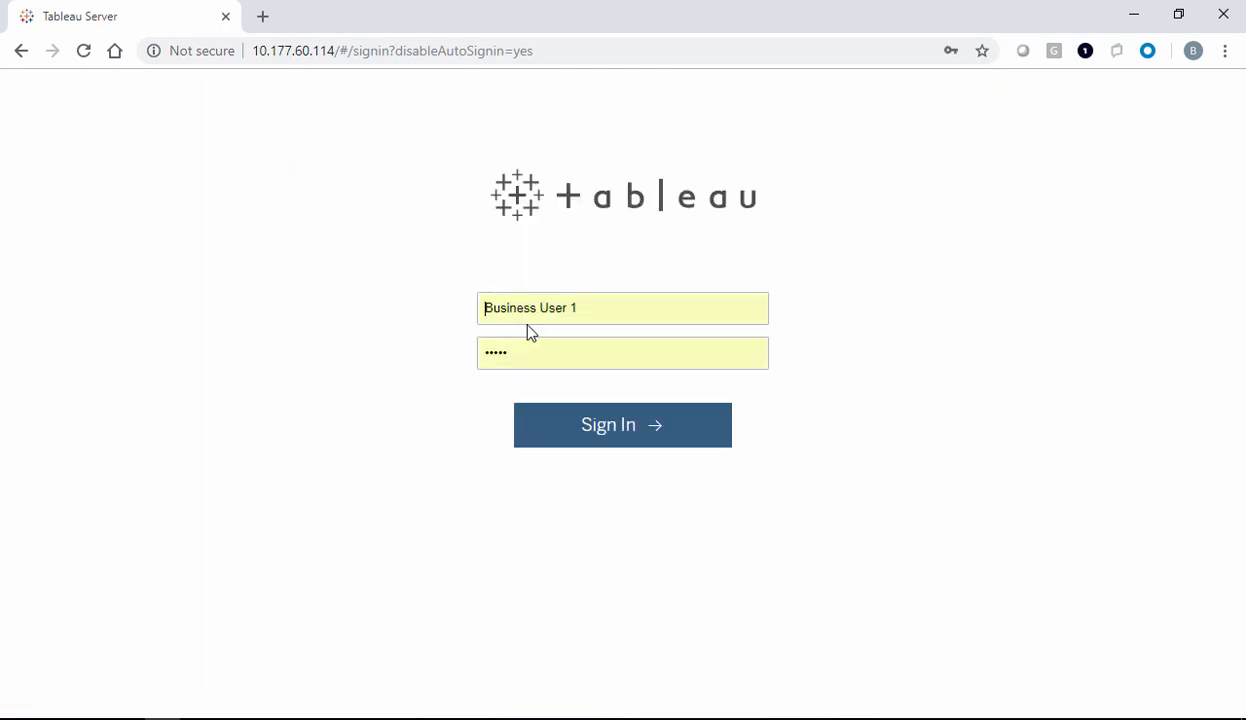
{"action": "left_click", "coordinate": [595, 316]}
{"action": "key", "text": "BackSpace"}
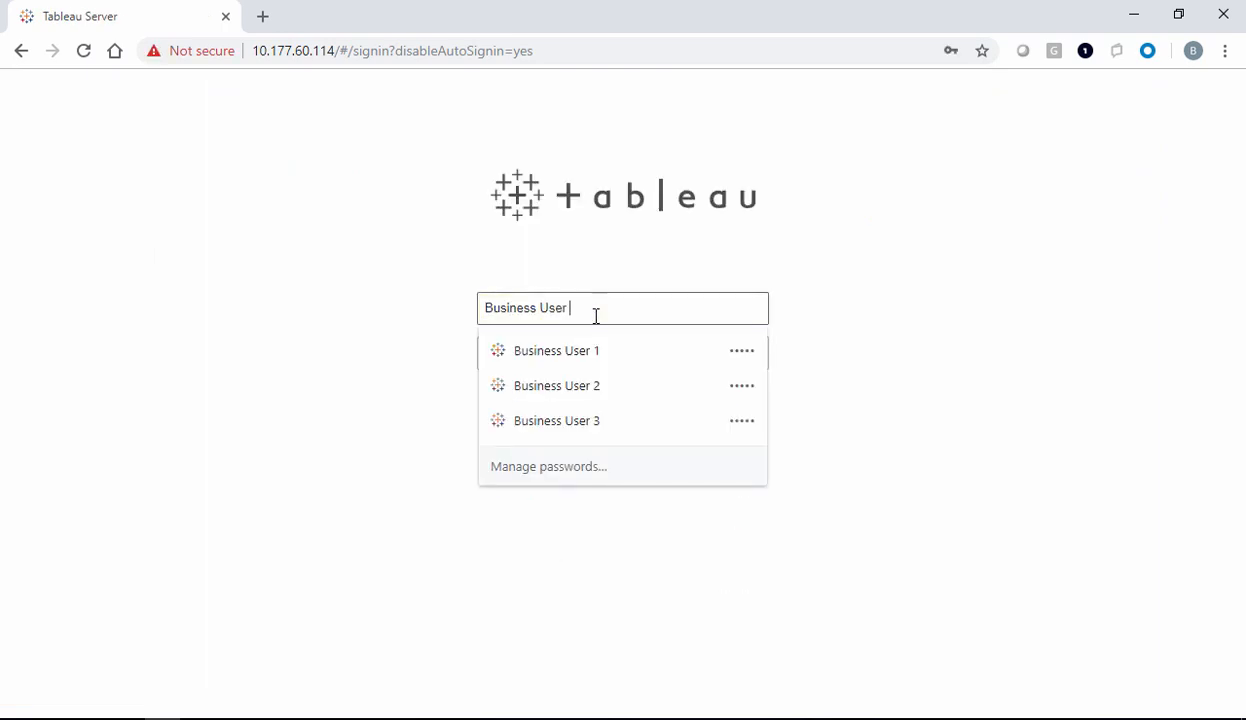
{"action": "type", "text": "2"}
{"action": "key", "text": "Return"}
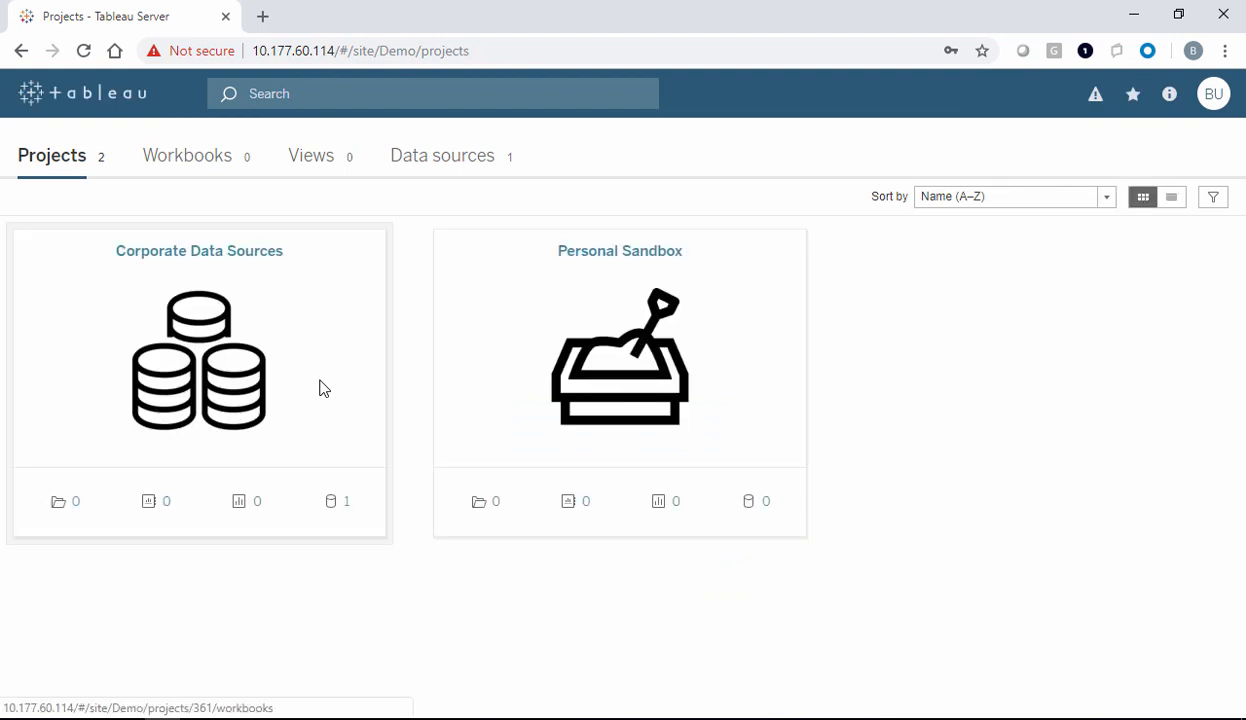
{"action": "left_click", "coordinate": [172, 170]}
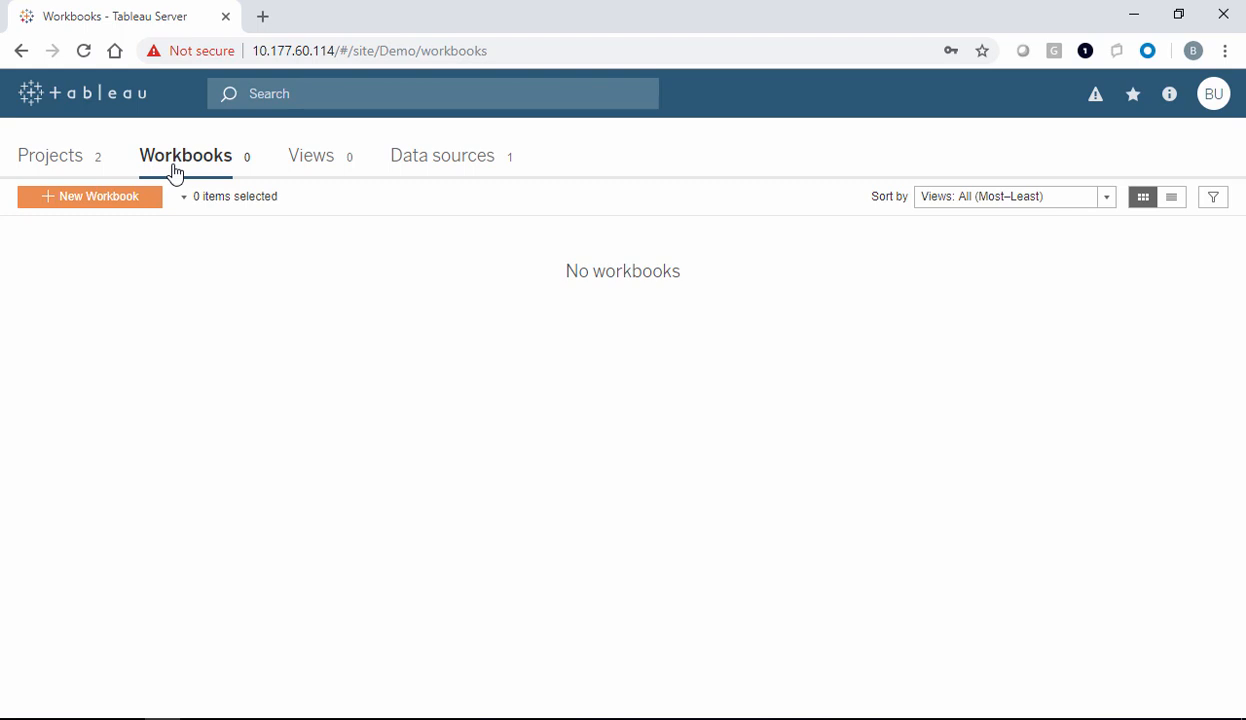
Start a new workbook from the Sample - Superstore data source
{"action": "left_click", "coordinate": [480, 158]}
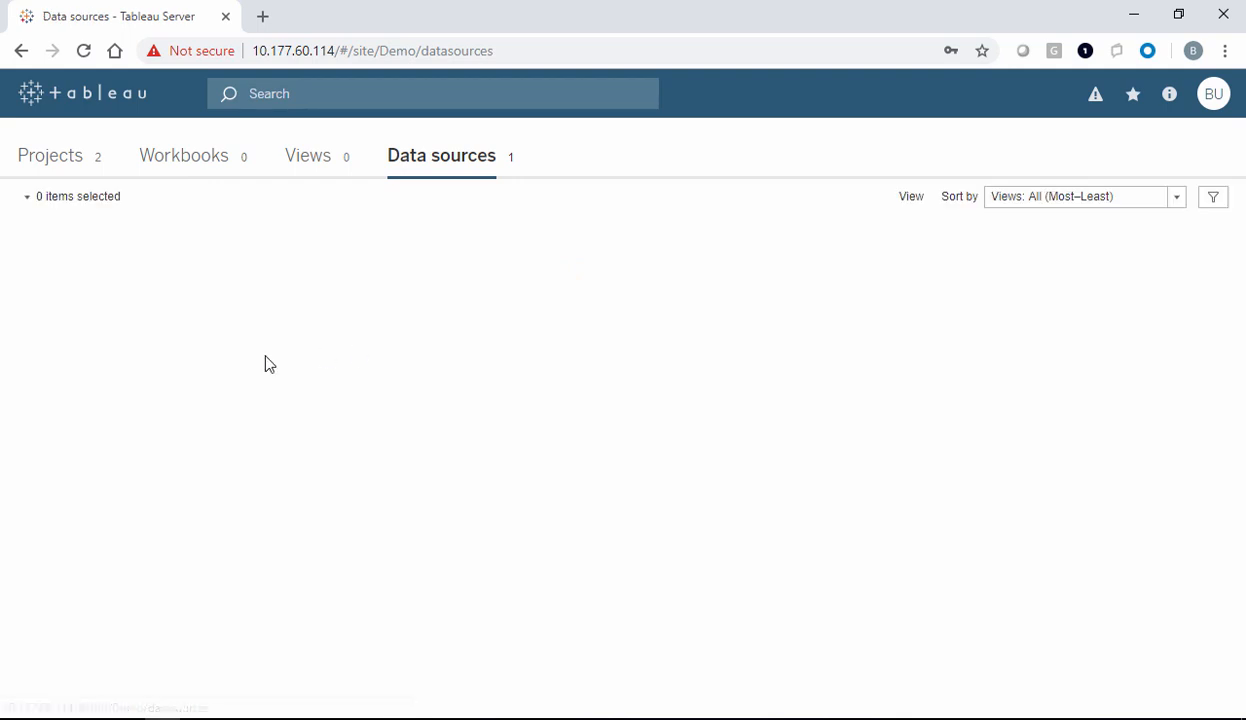
{"action": "left_click", "coordinate": [432, 274]}
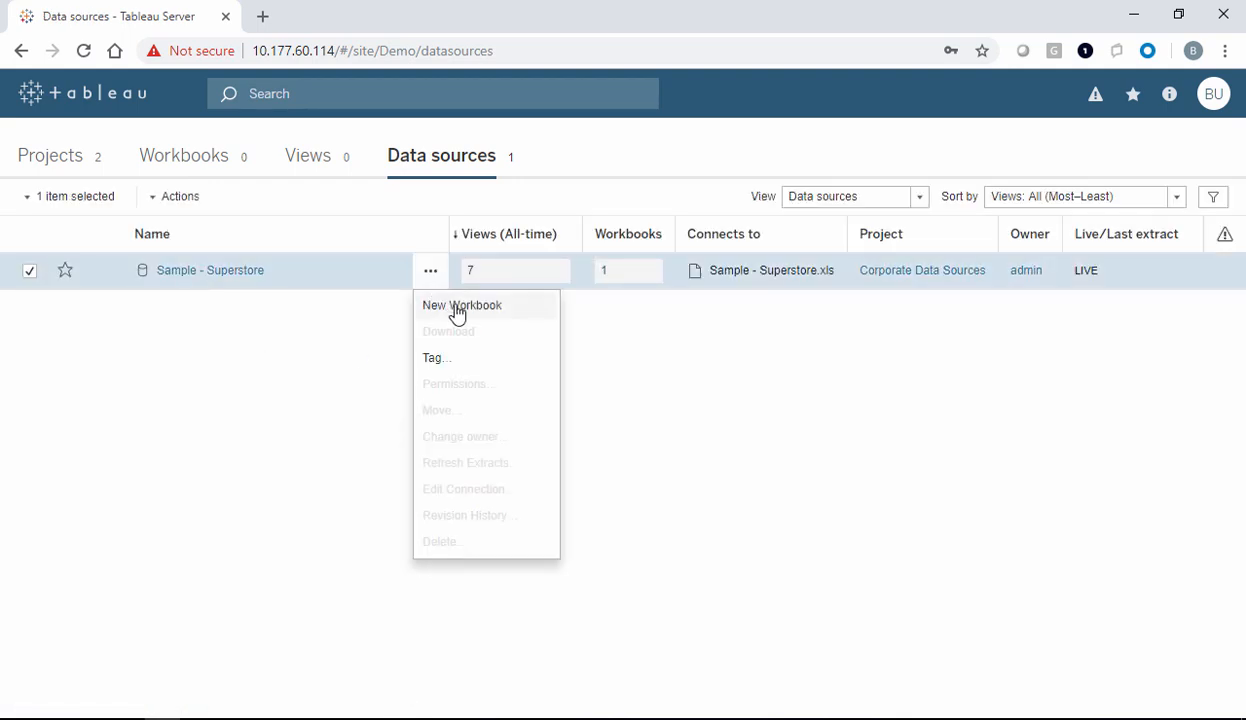
{"action": "left_click", "coordinate": [459, 305]}
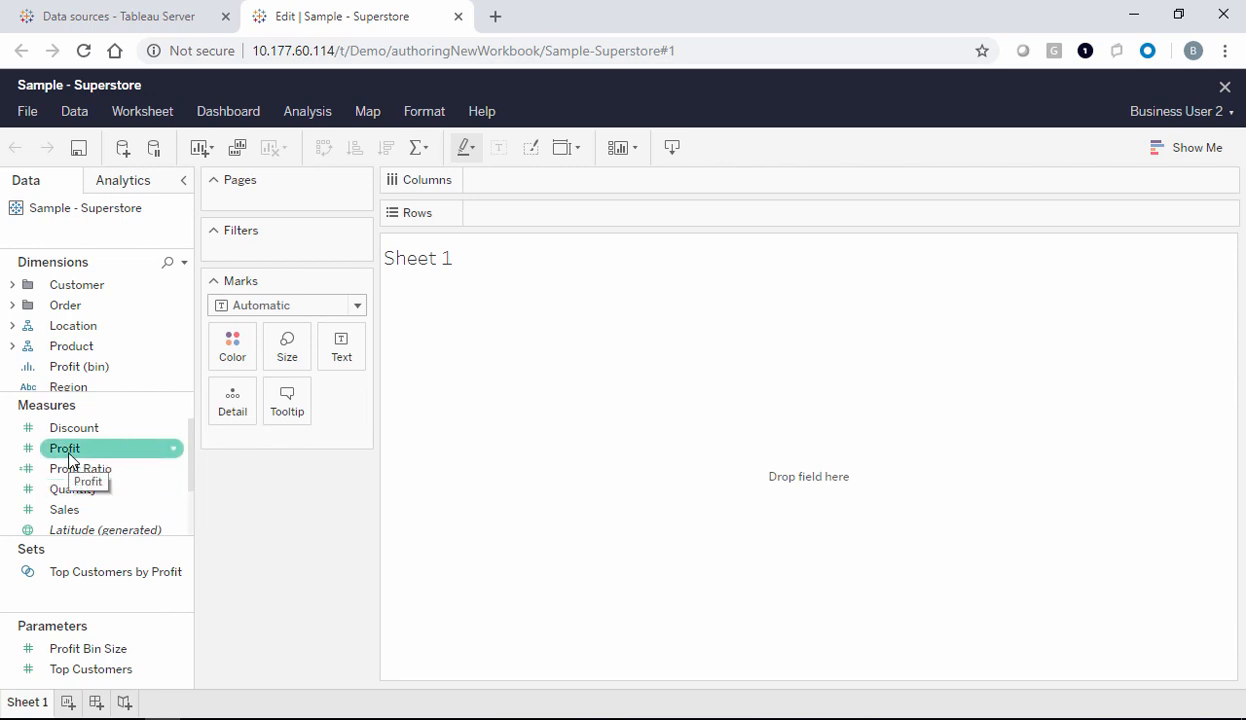
Chart SUM(Profit) by Segment for Consumer, Corporate and Home Office
{"action": "left_click_drag", "start_coordinate": [72, 450], "coordinate": [551, 189]}
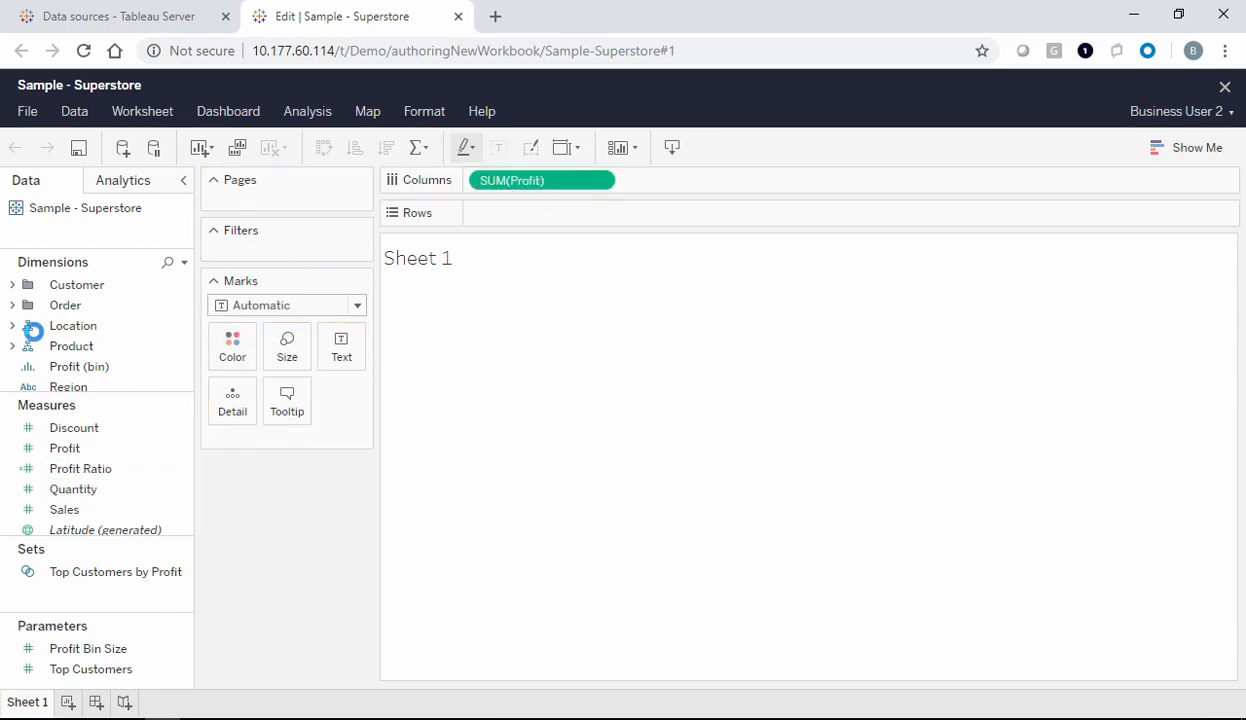
{"action": "left_click", "coordinate": [12, 285]}
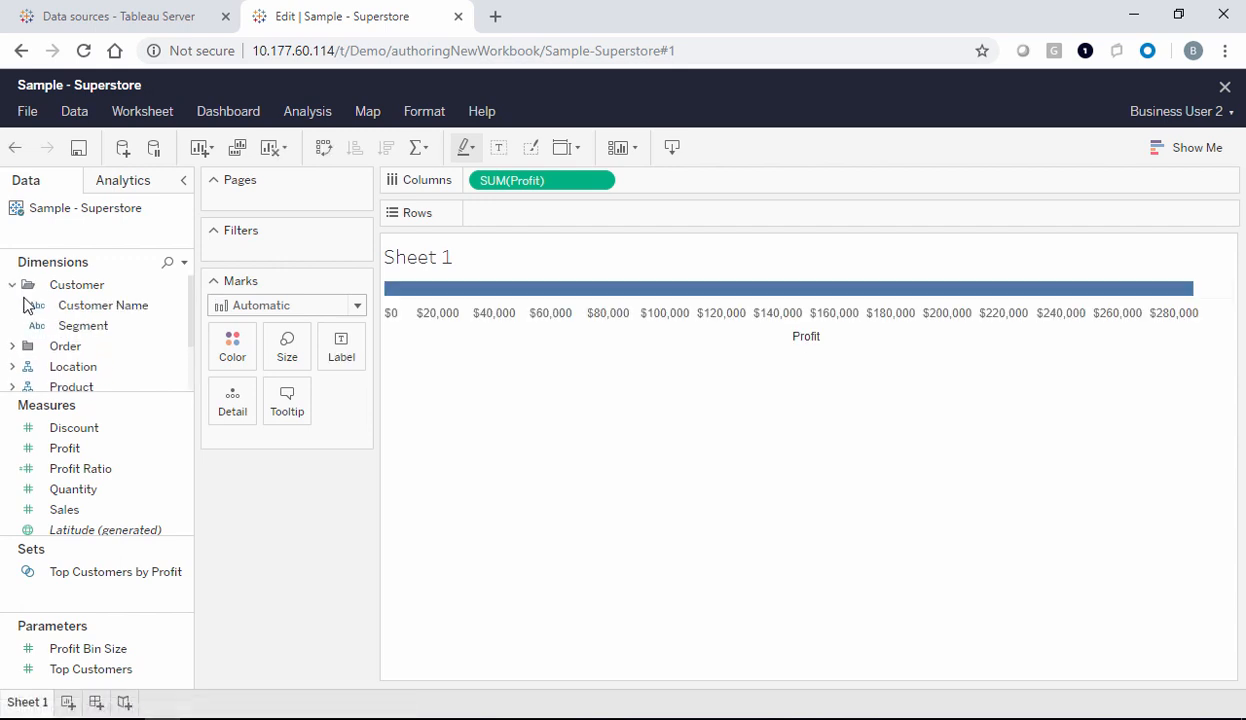
{"action": "left_click_drag", "start_coordinate": [83, 326], "coordinate": [470, 213]}
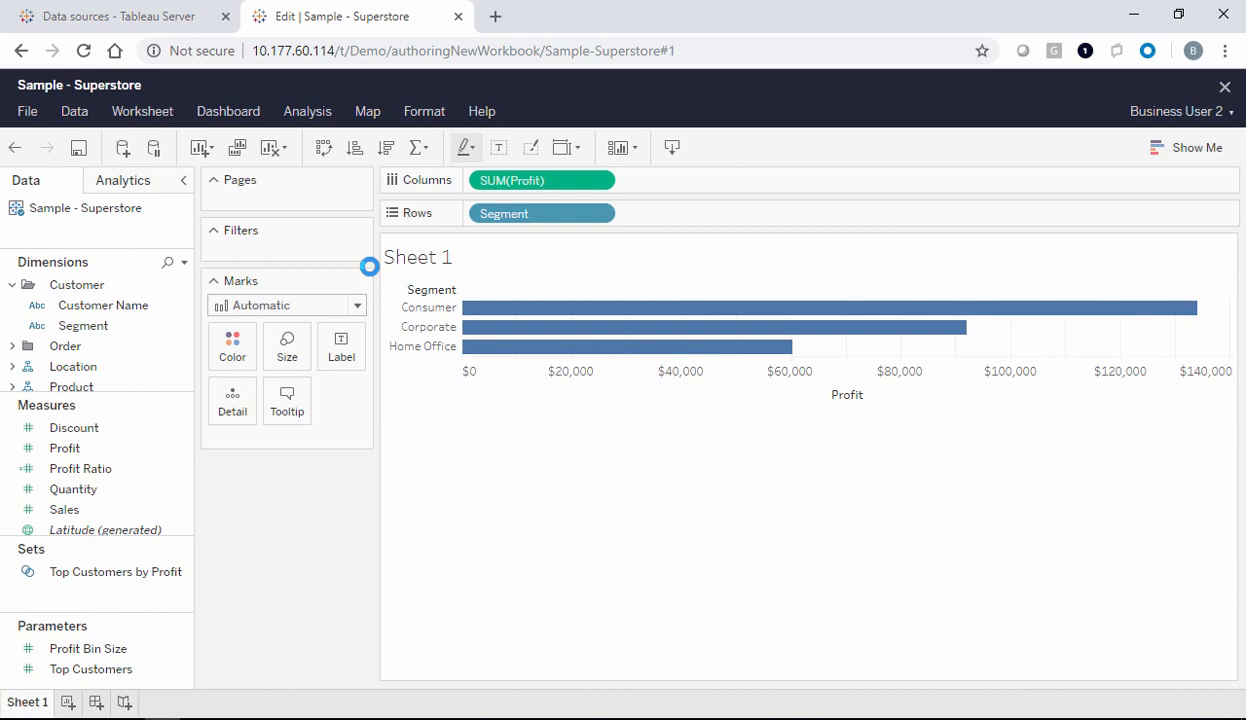
Save the profit-by-segment workbook as 'Segments' in Personal Sandbox
{"action": "left_click", "coordinate": [24, 115]}
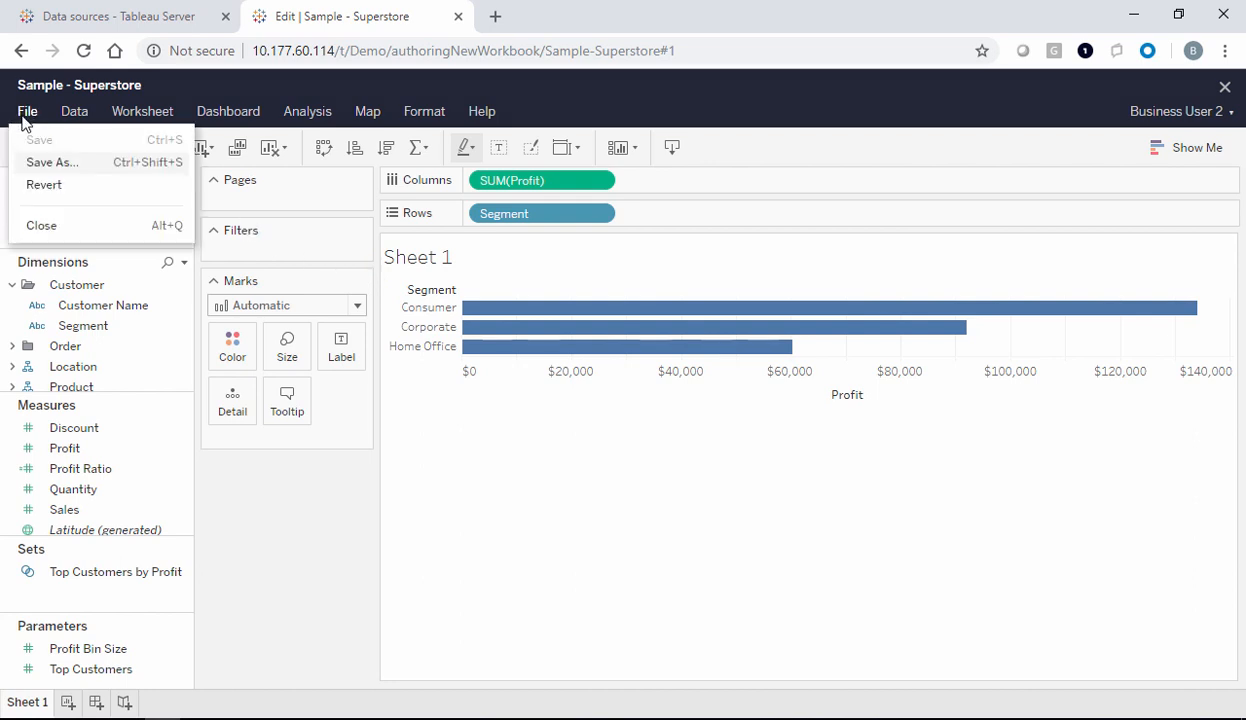
{"action": "left_click", "coordinate": [58, 163]}
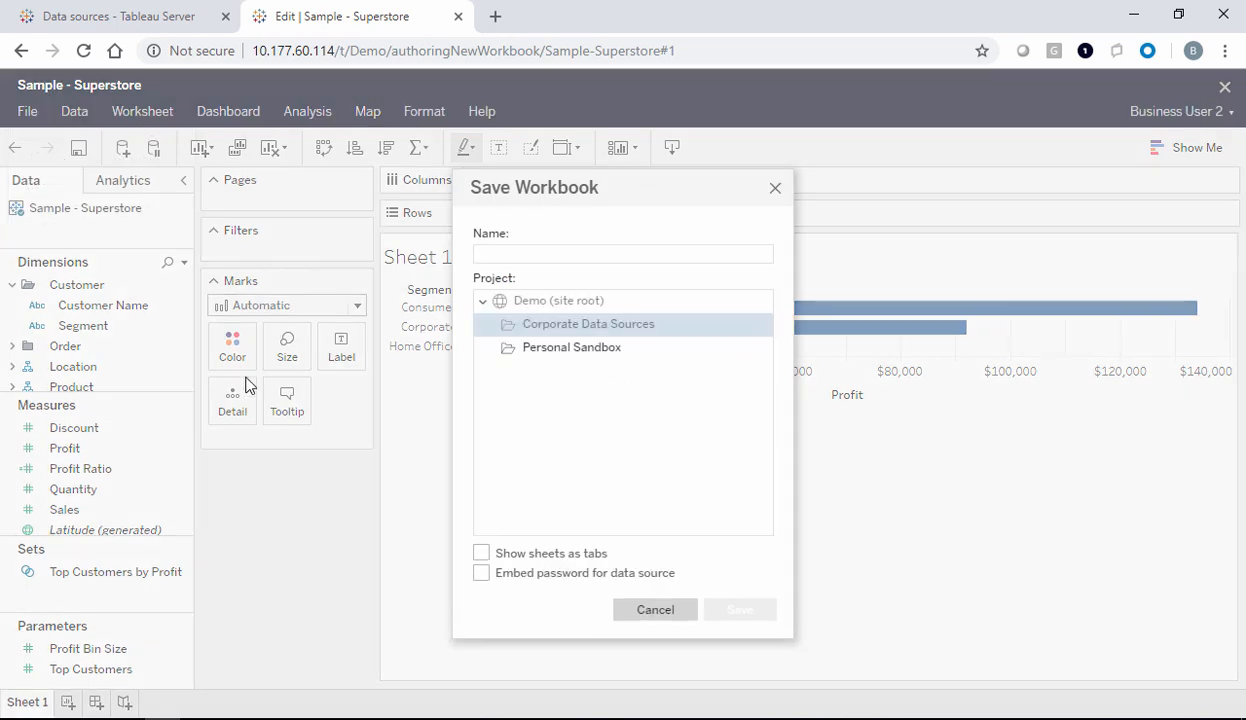
{"action": "left_click", "coordinate": [585, 350]}
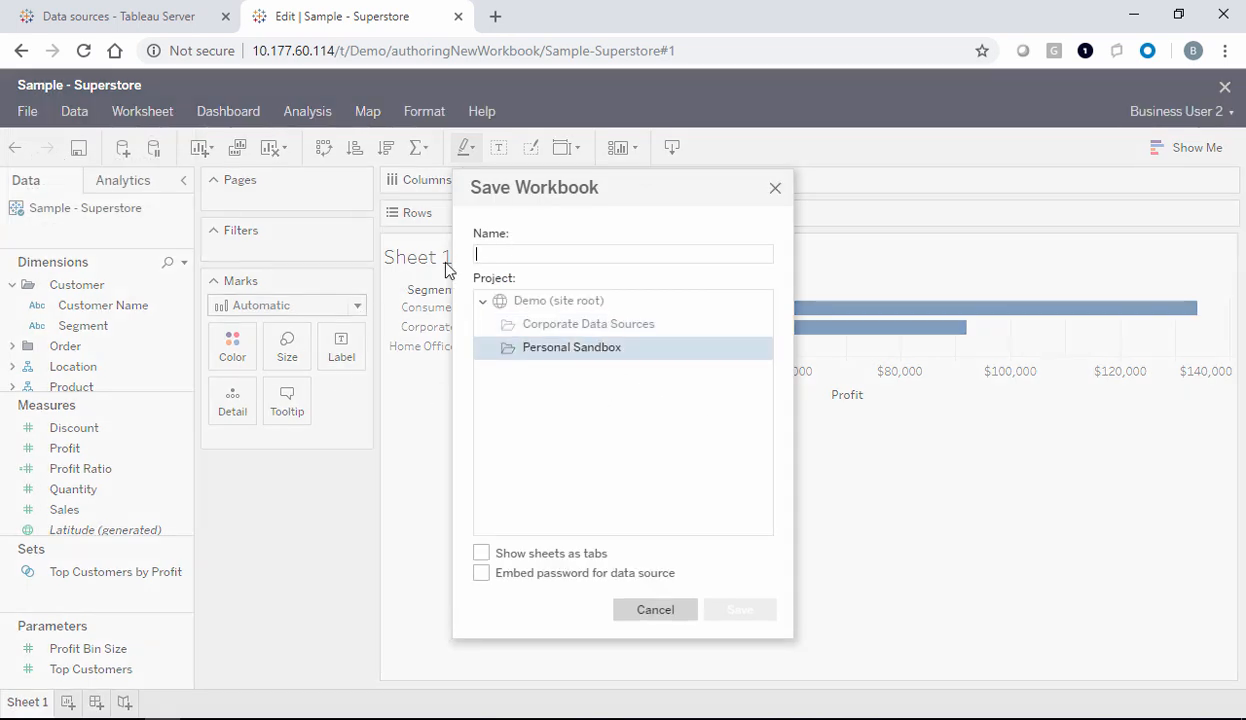
{"action": "type", "text": "Segment"}
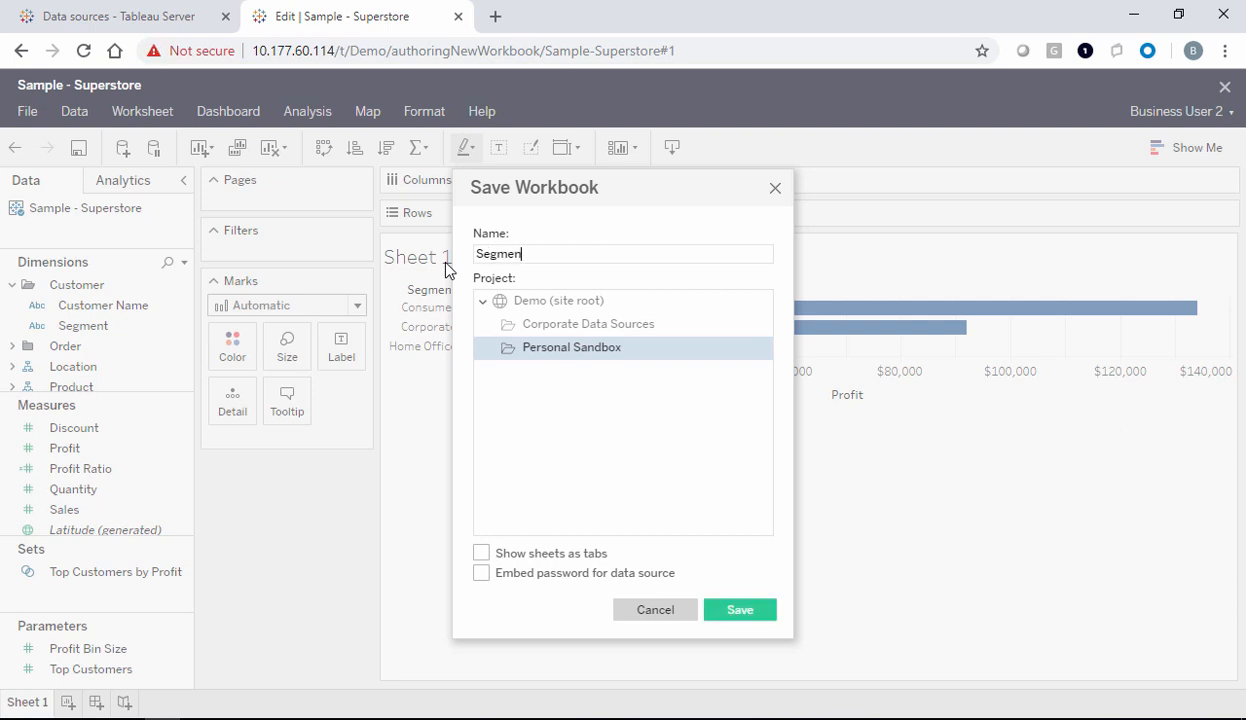
{"action": "type", "text": "s"}
{"action": "left_click", "coordinate": [740, 610]}
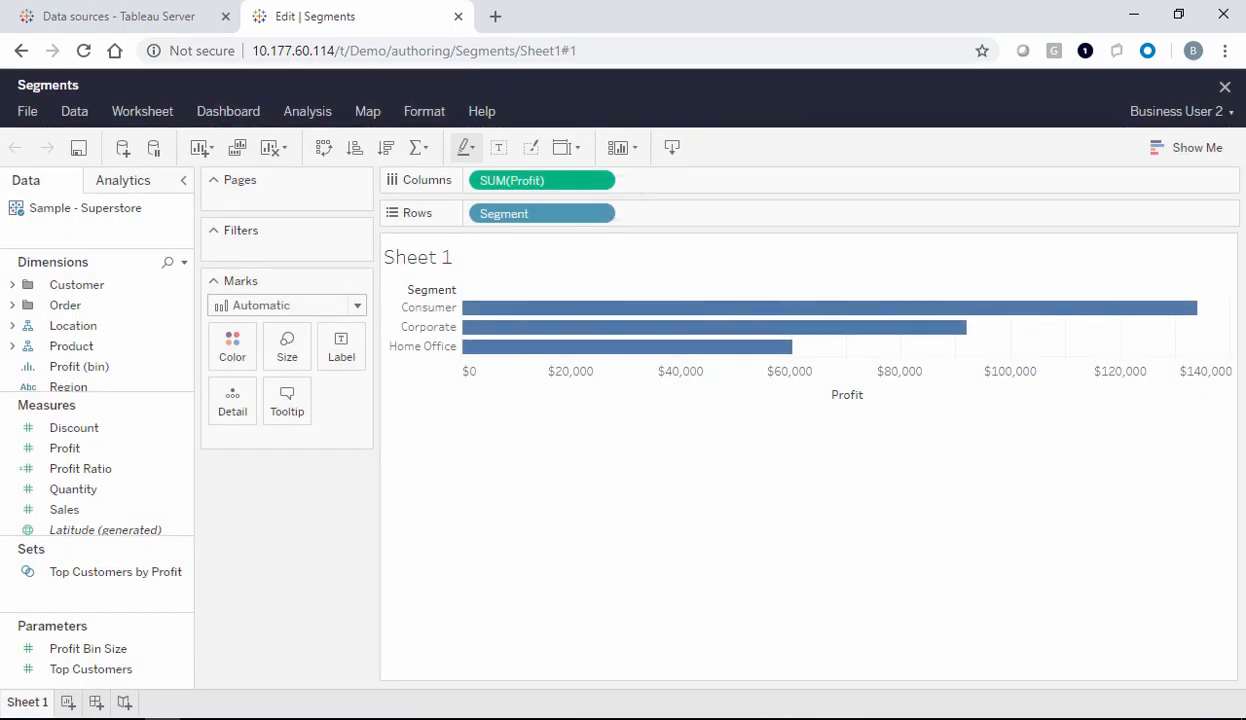
Close the Segments editor, review this user's workbooks, and sign out of the account
{"action": "left_click", "coordinate": [1225, 87]}
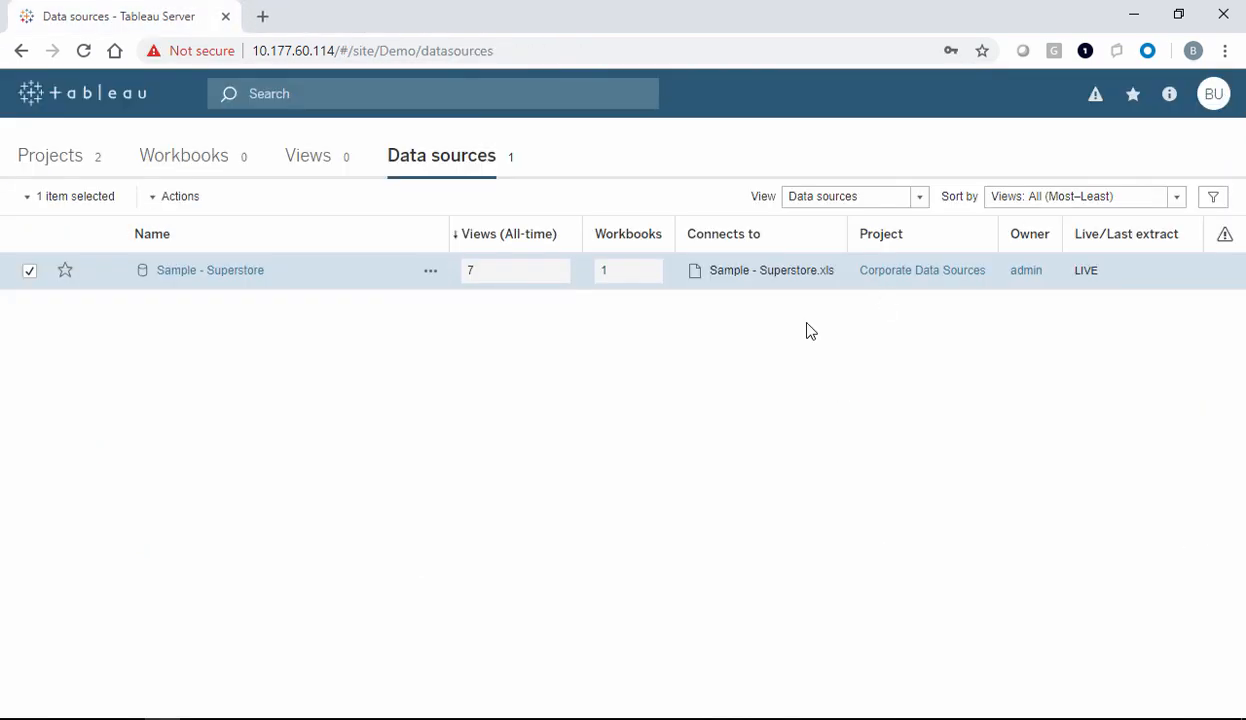
{"action": "left_click", "coordinate": [199, 170]}
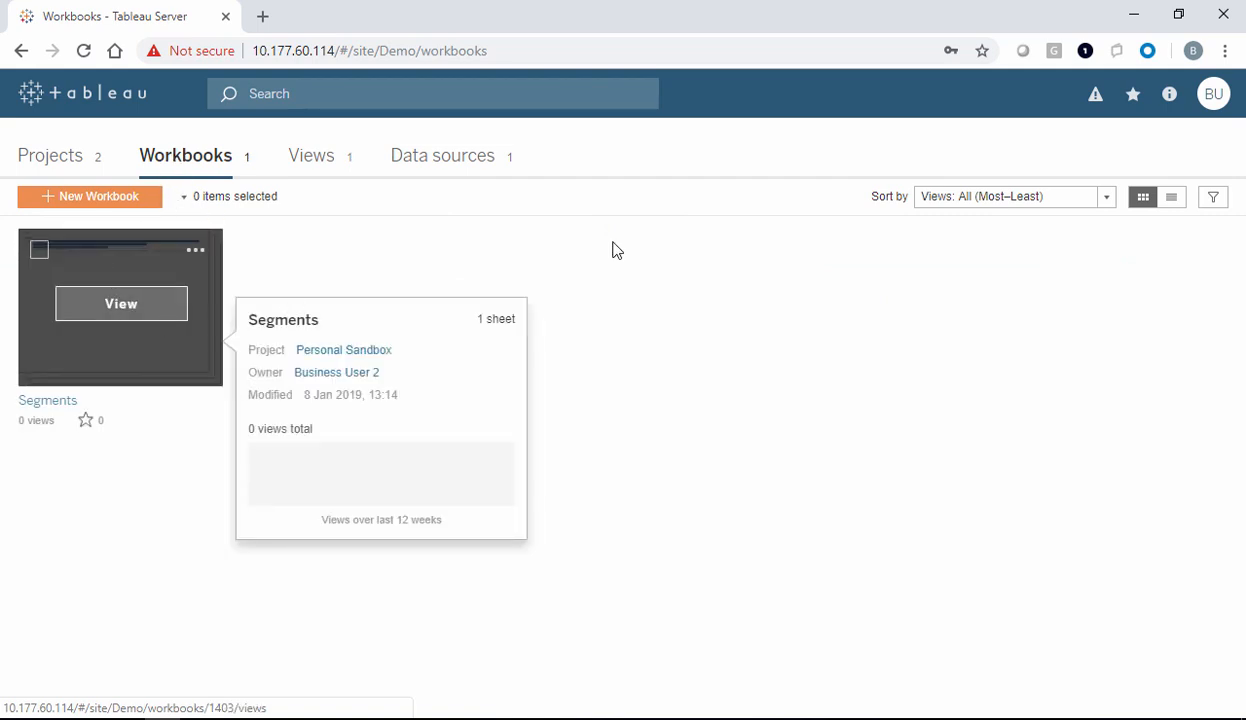
{"action": "left_click", "coordinate": [1213, 100]}
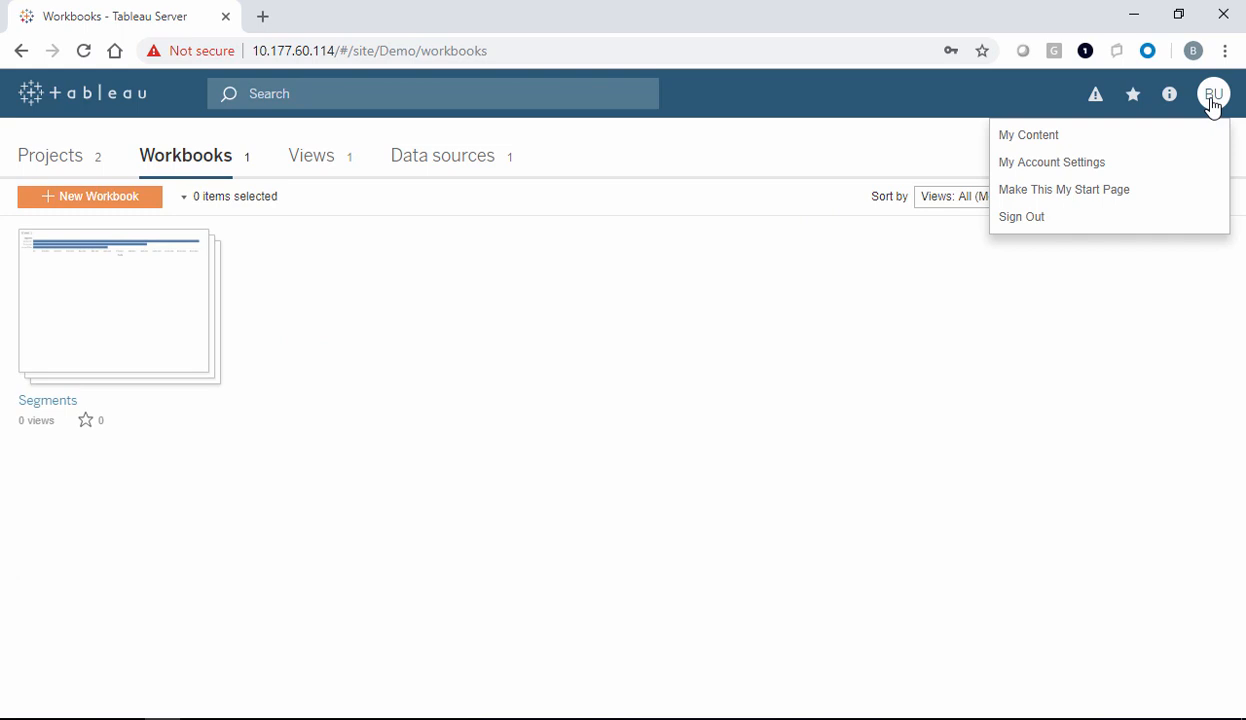
{"action": "left_click", "coordinate": [1076, 203]}
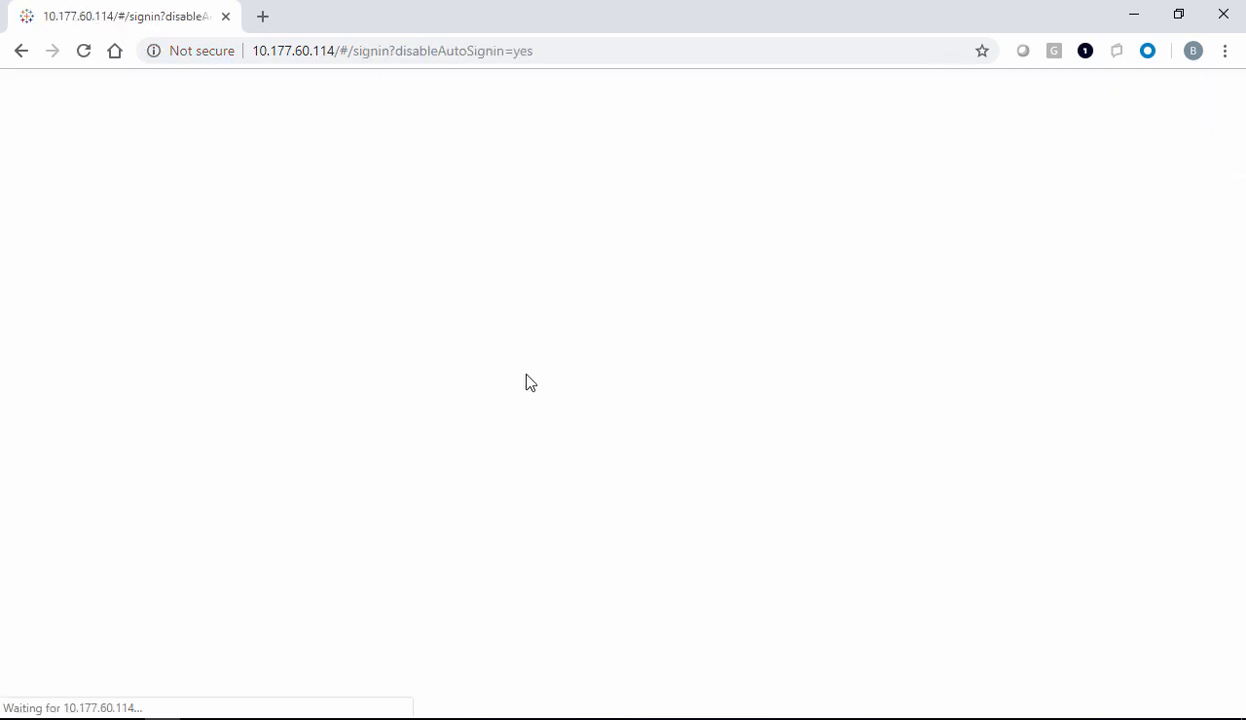
Sign back in as the administrator with the username admin1
{"action": "left_click", "coordinate": [550, 316]}
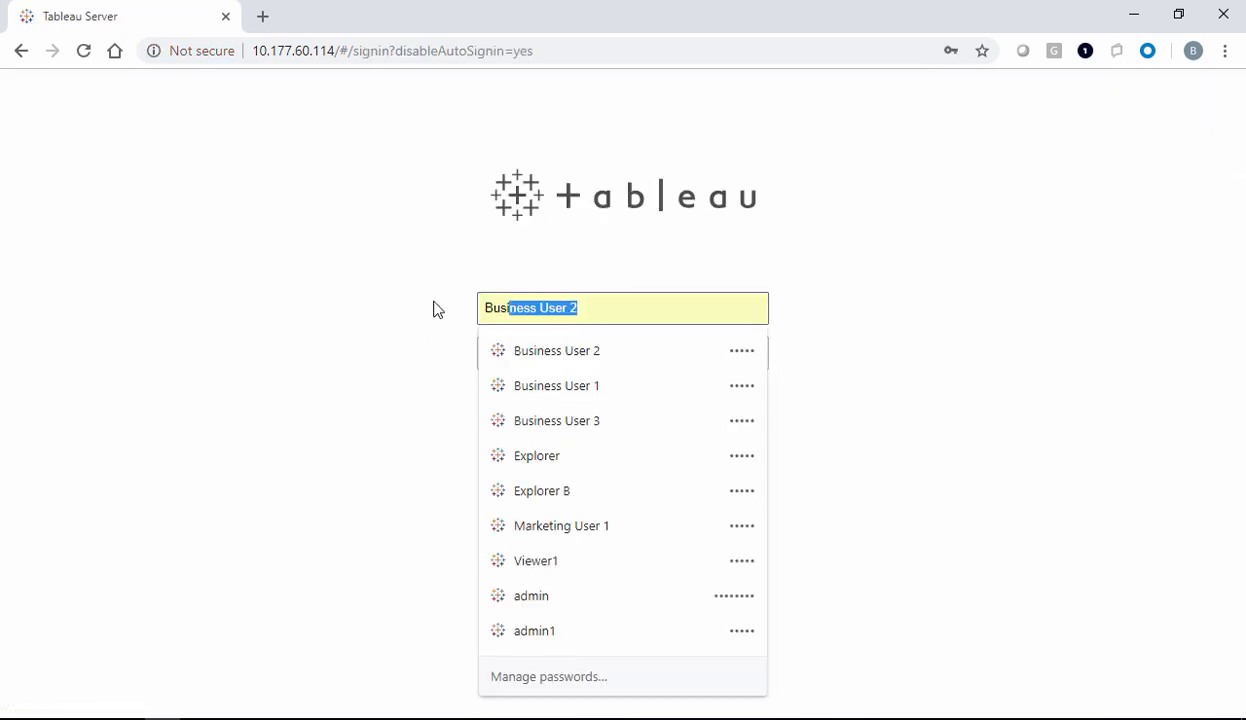
{"action": "type", "text": "admin1"}
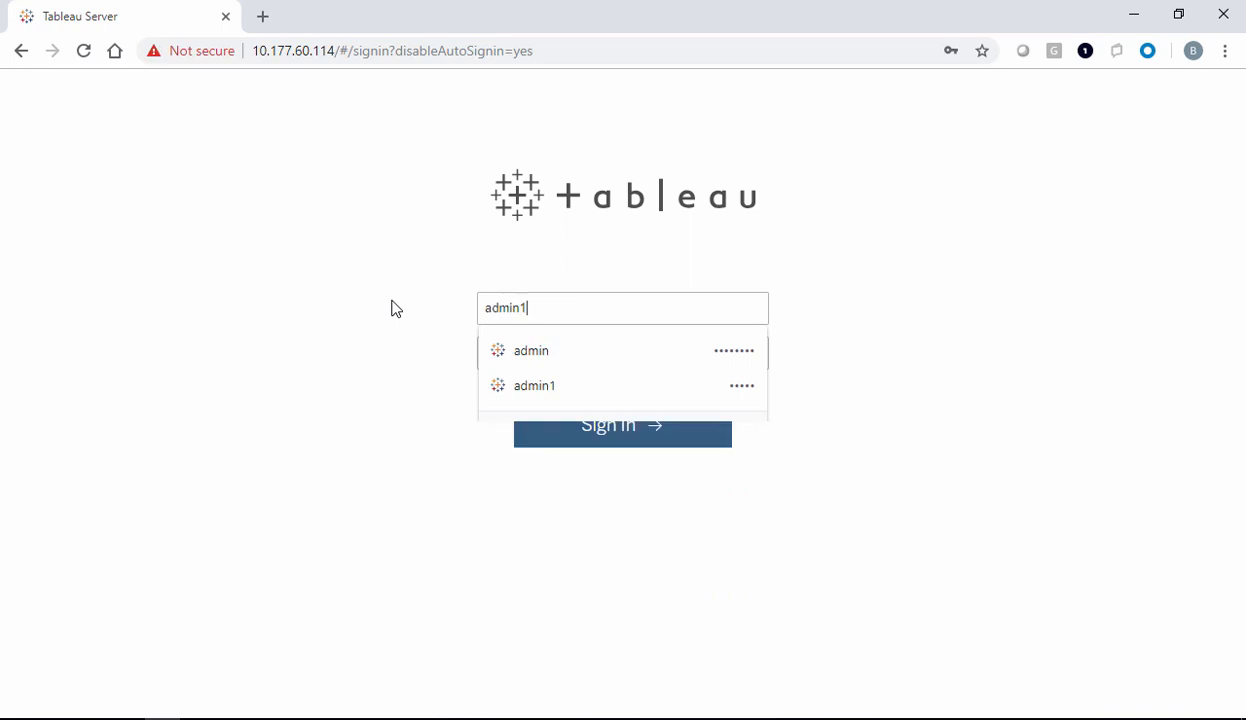
{"action": "key", "text": "Return"}
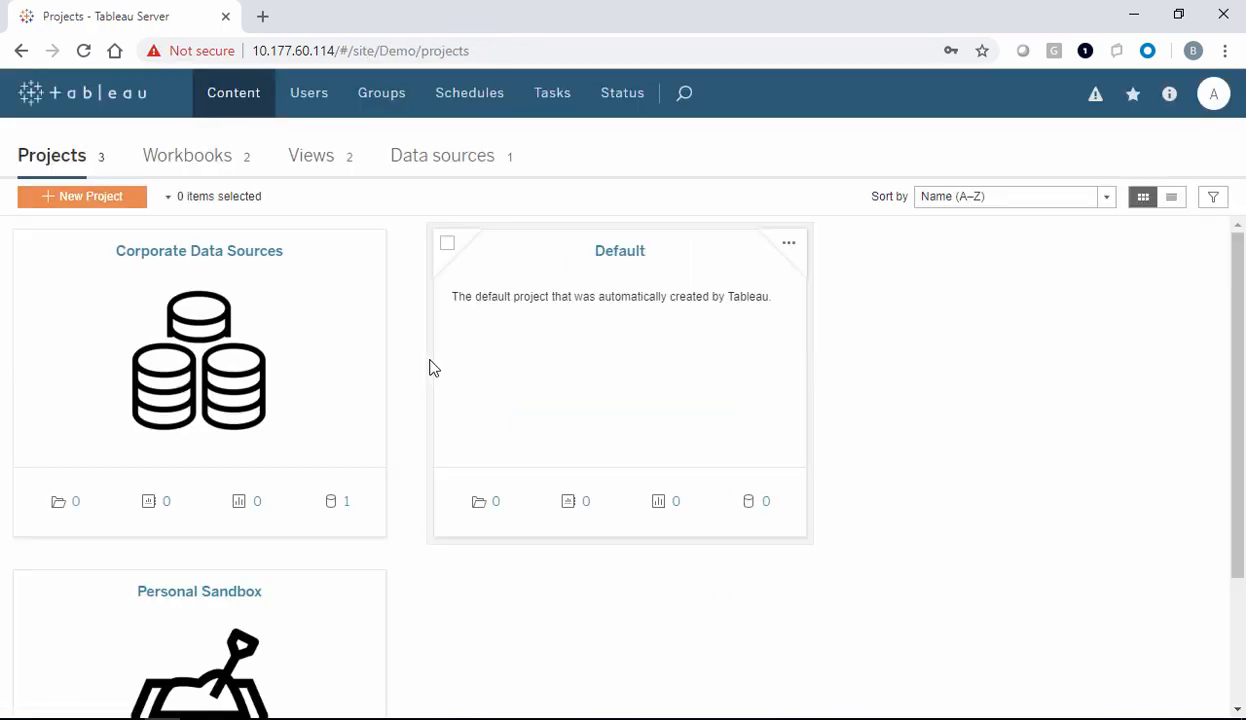
Open the Personal Sandbox project to see its Sales by Product and Segments workbooks
{"action": "left_click", "coordinate": [210, 594]}
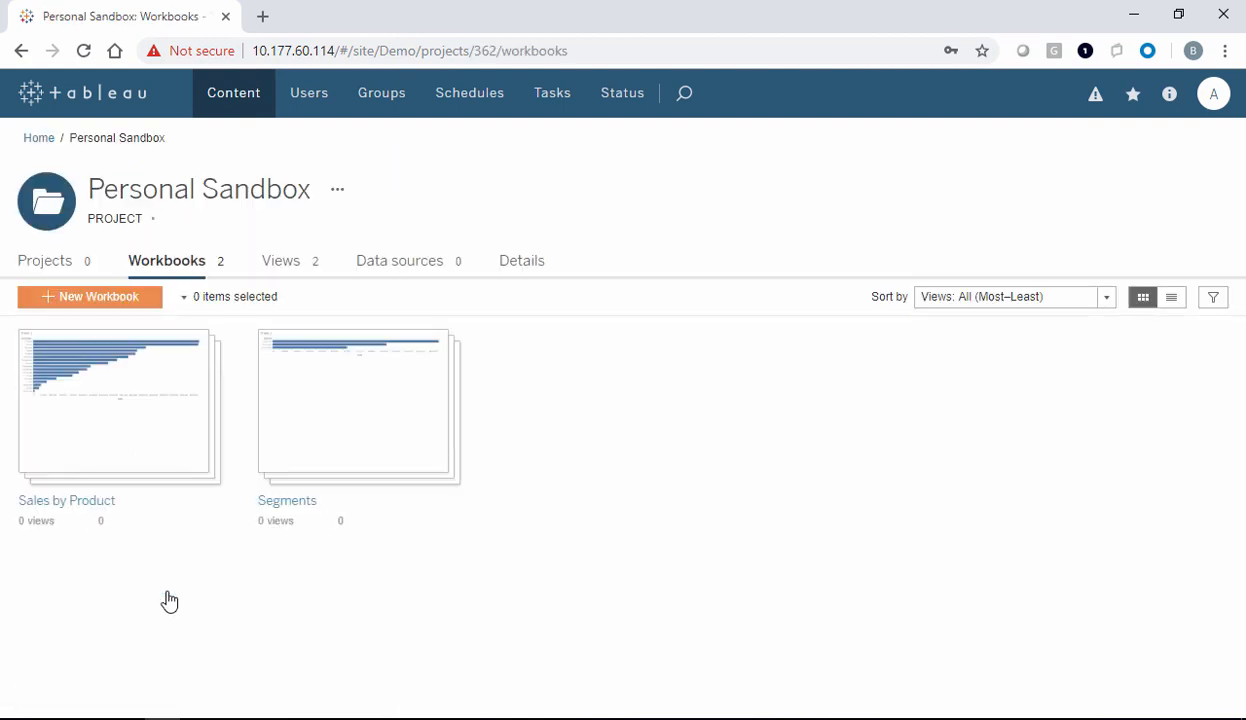